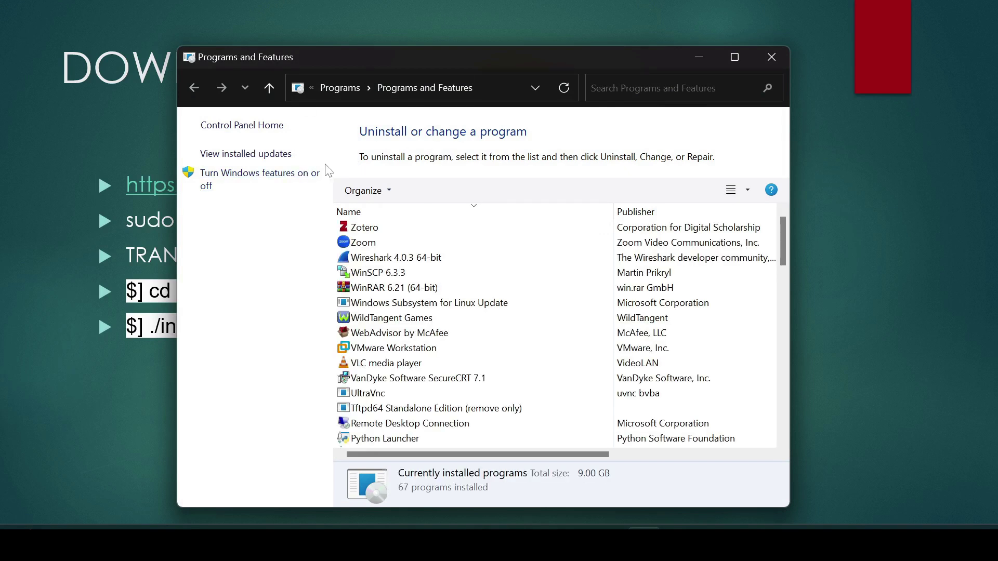
Step: Review the Virtual Machine Platform and Windows Subsystem for Linux entries in Windows Features and accept the selection
click(273, 182)
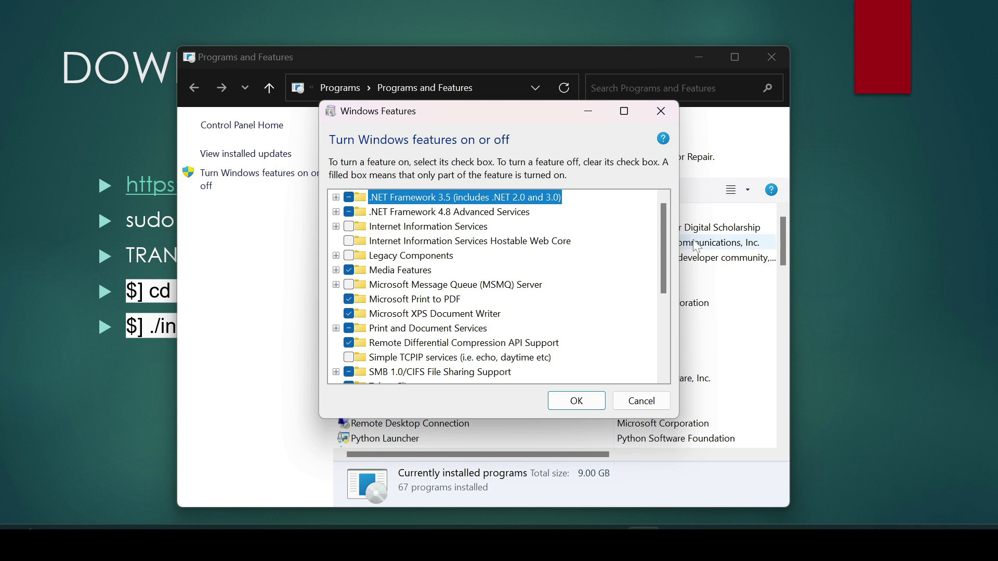
drag(663, 276, 665, 375)
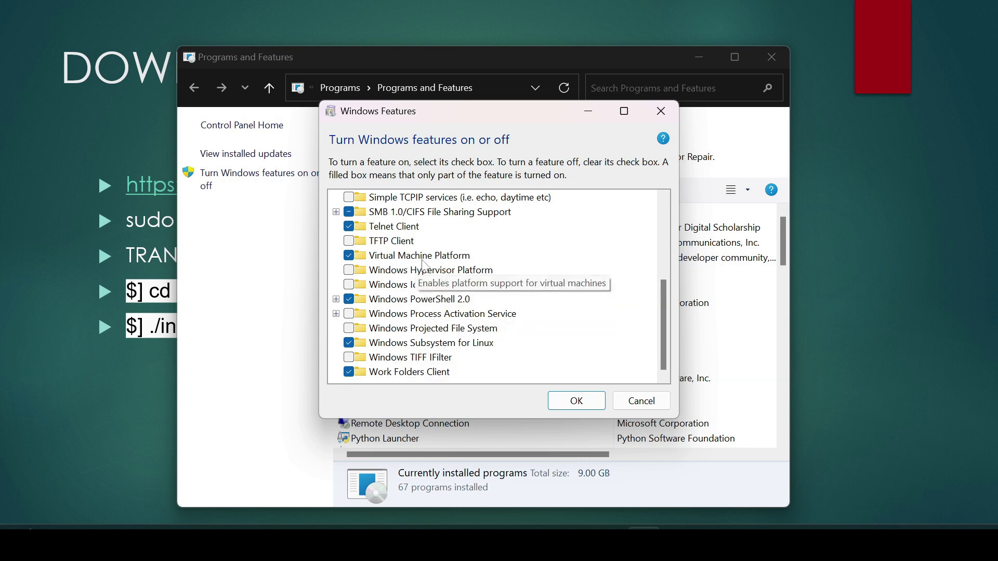
click(575, 400)
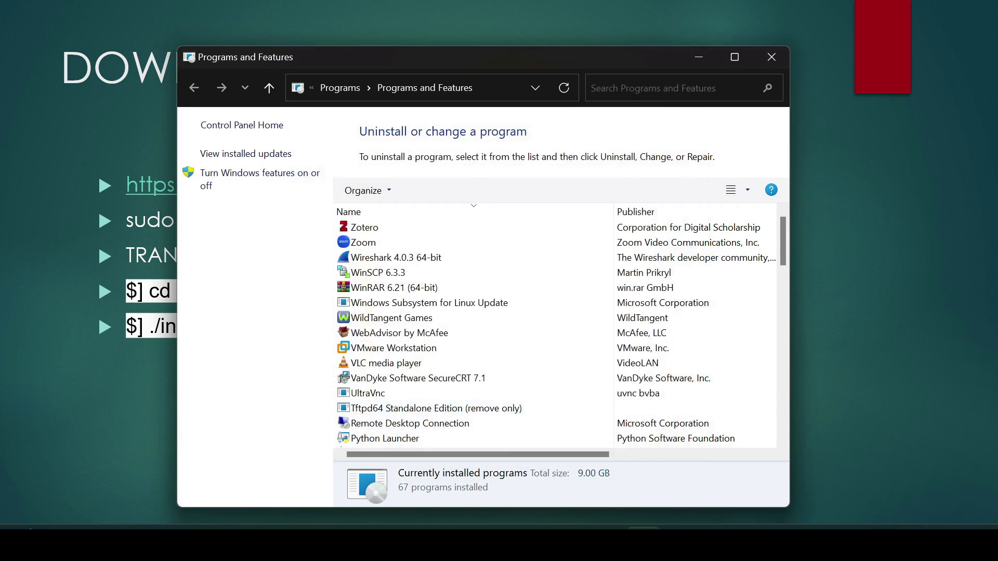
Step: Search Windows for cmd and open Command Prompt as administrator, approving the elevation request
key(super+s)
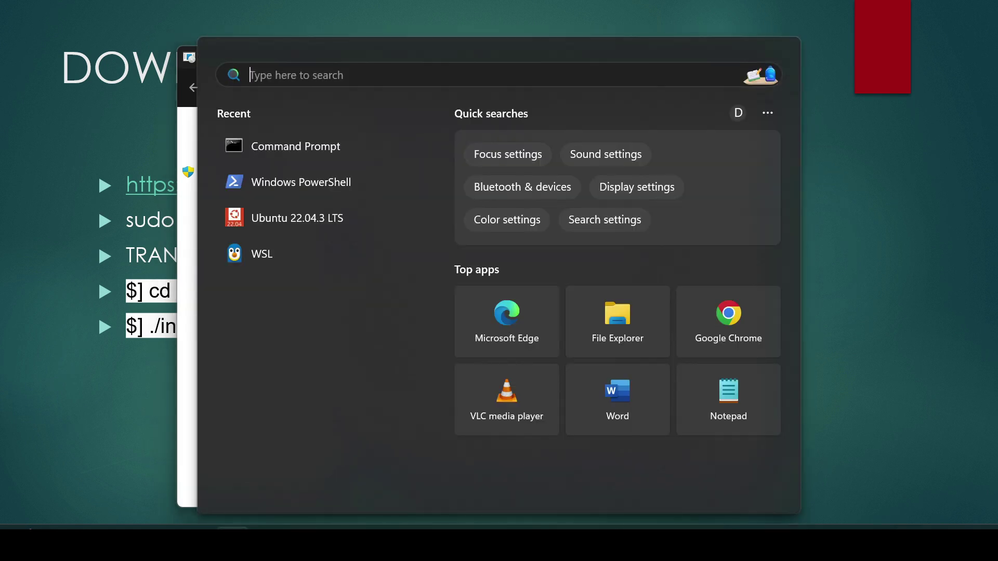
text(cmd)
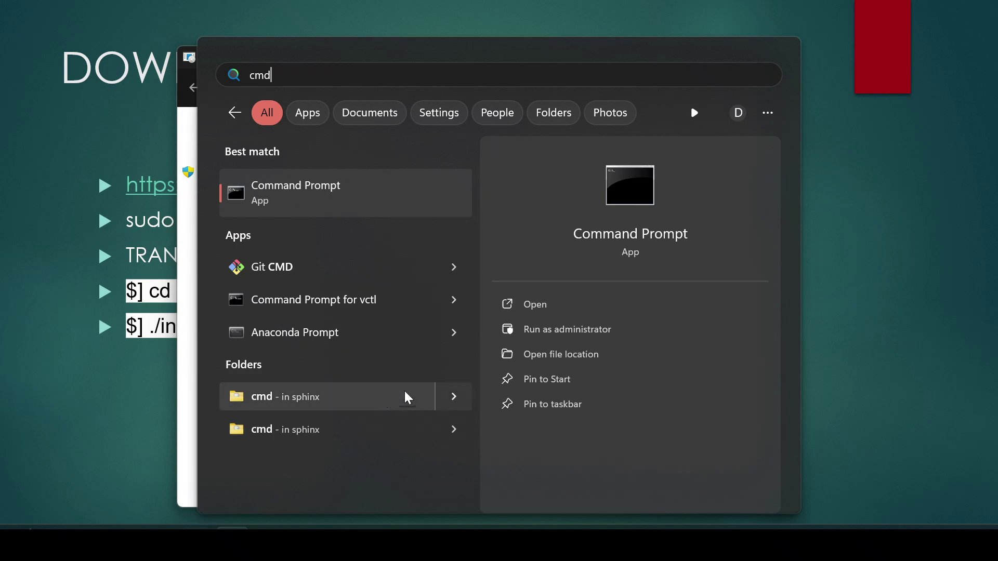
click(594, 331)
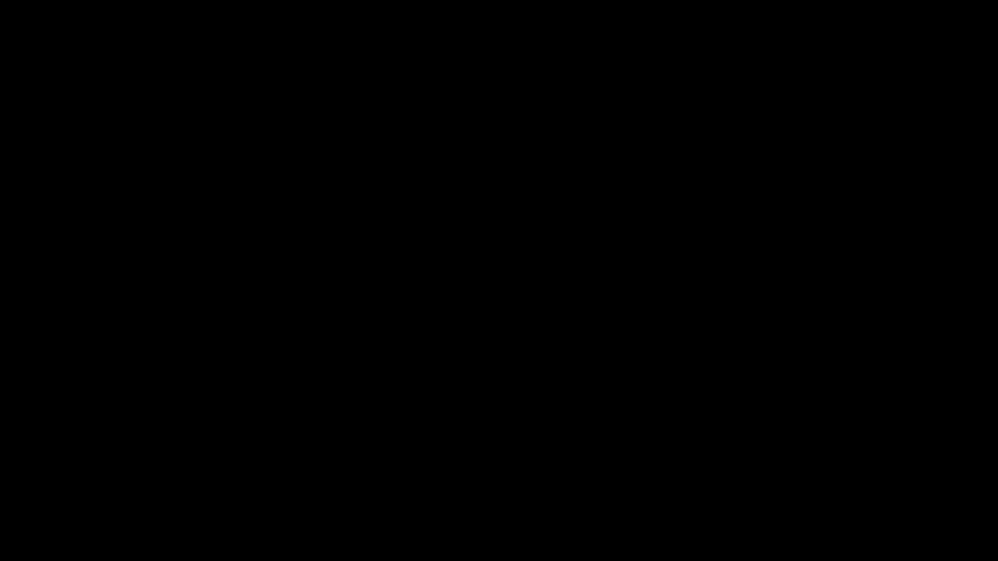
click(427, 285)
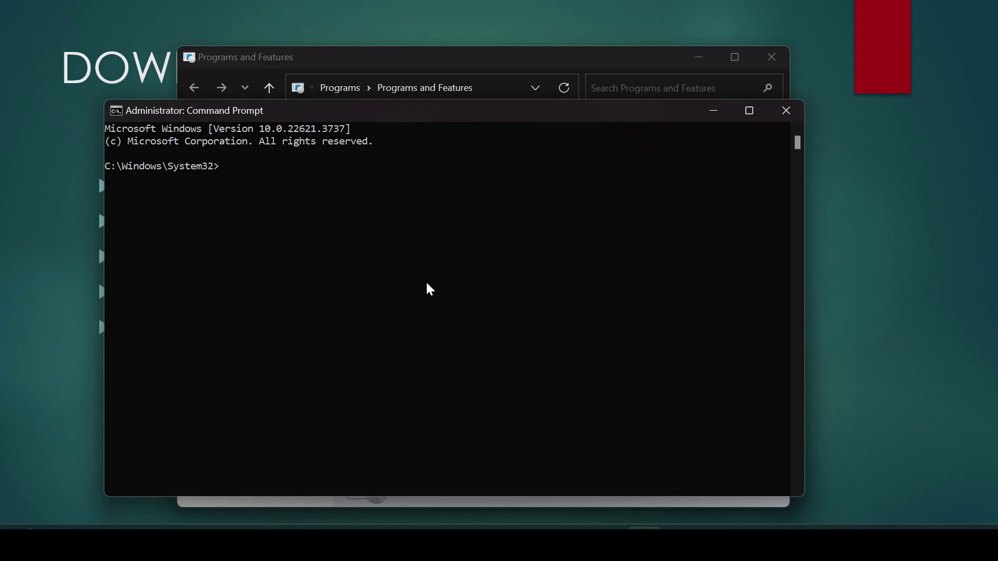
Step: Run "bcdedit /set hypervisorlaunchtype auto", and close the Command Prompt and Programs and Features windows
text(bcdedit /set hypervisorlaunchtype auto)
key(Return)
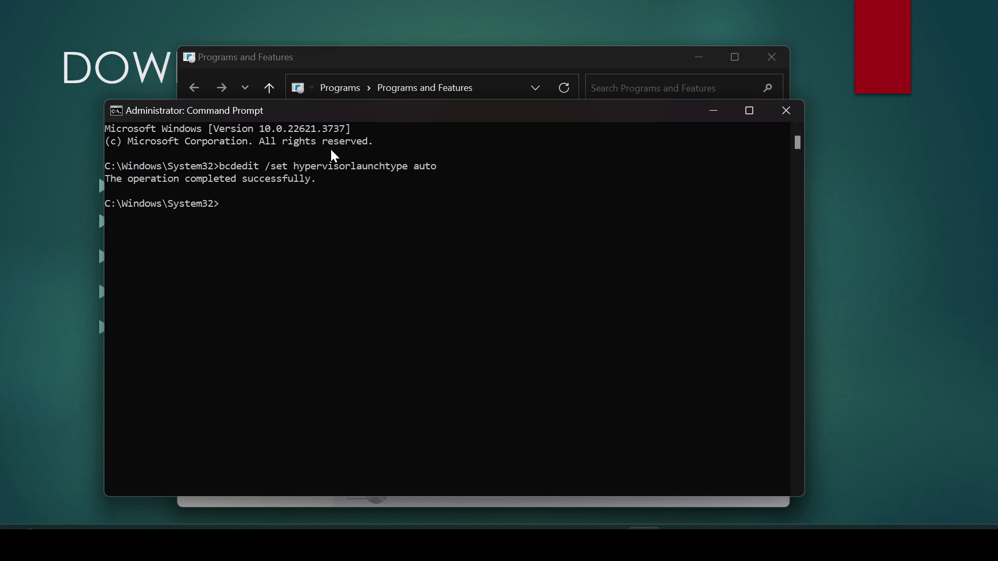
click(801, 111)
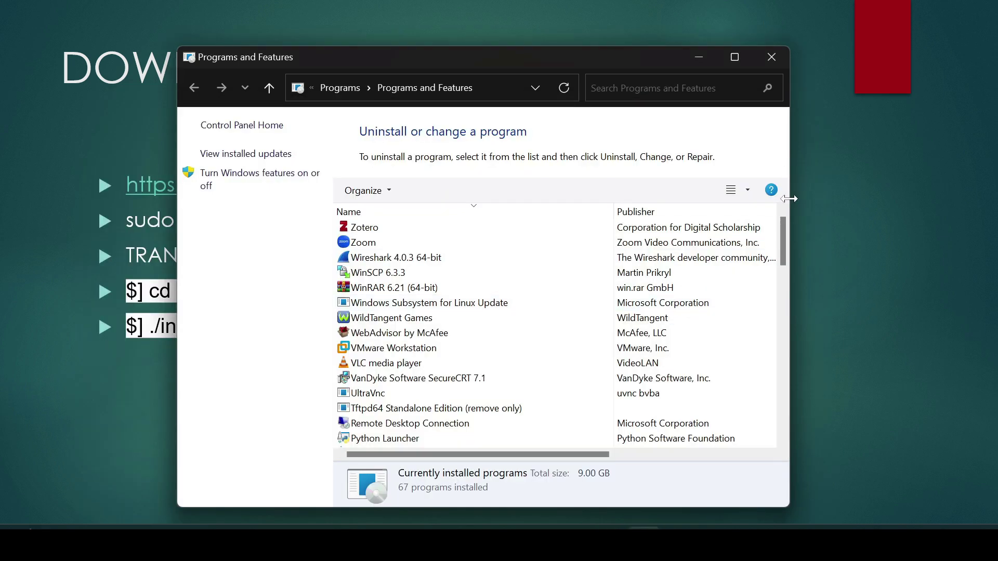
click(771, 58)
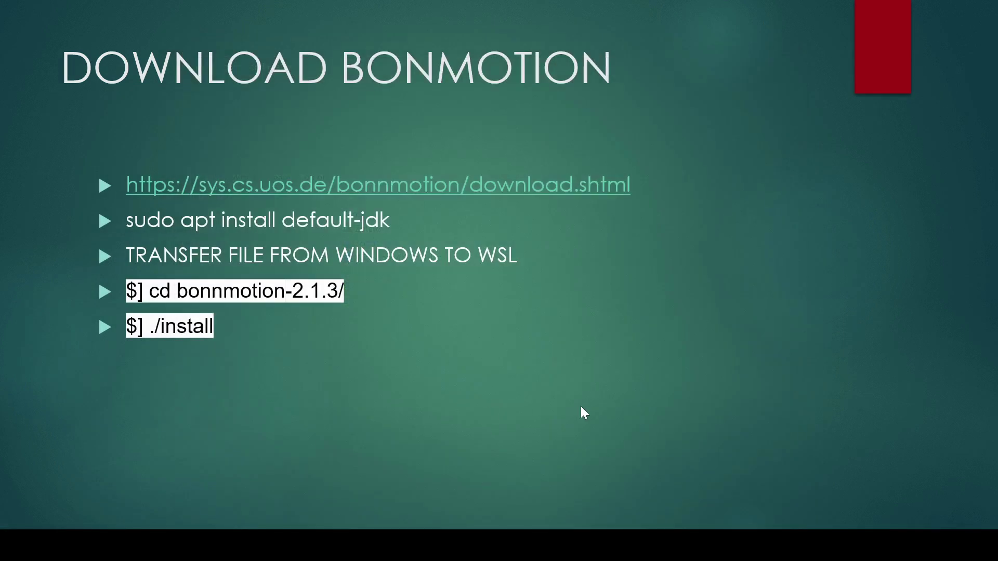
Step: Leave the slide show and bring up the Microsoft Store home page
key(alt+Tab)
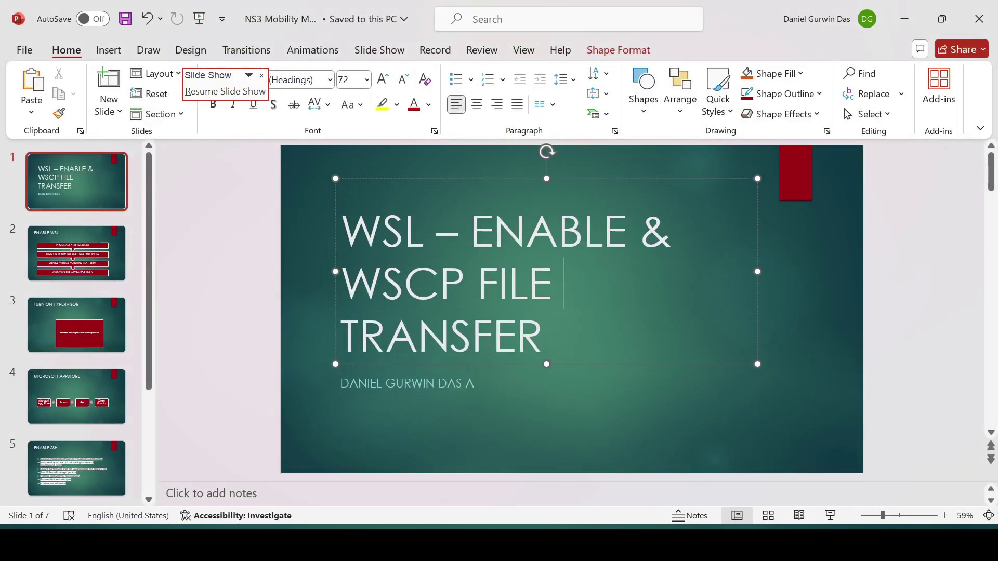
key(super+d)
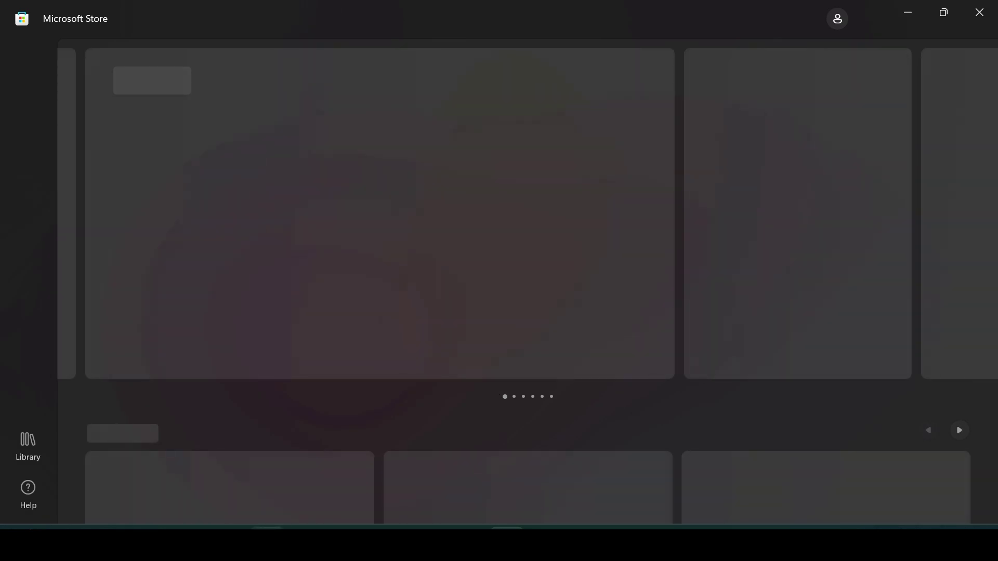
key(super+s)
text(mci)
key(BackSpace)
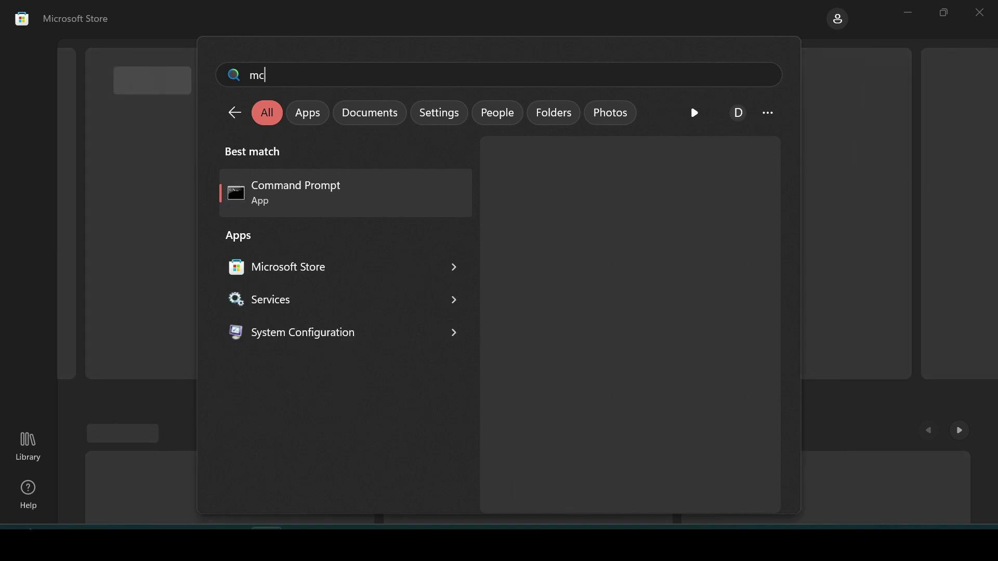
key(BackSpace)
text(icrosoft Store)
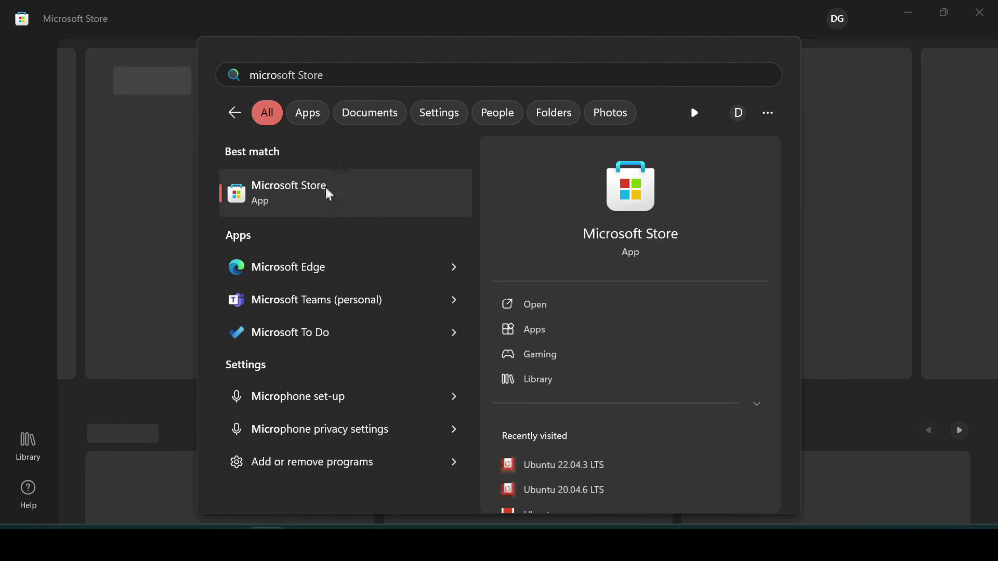
click(860, 123)
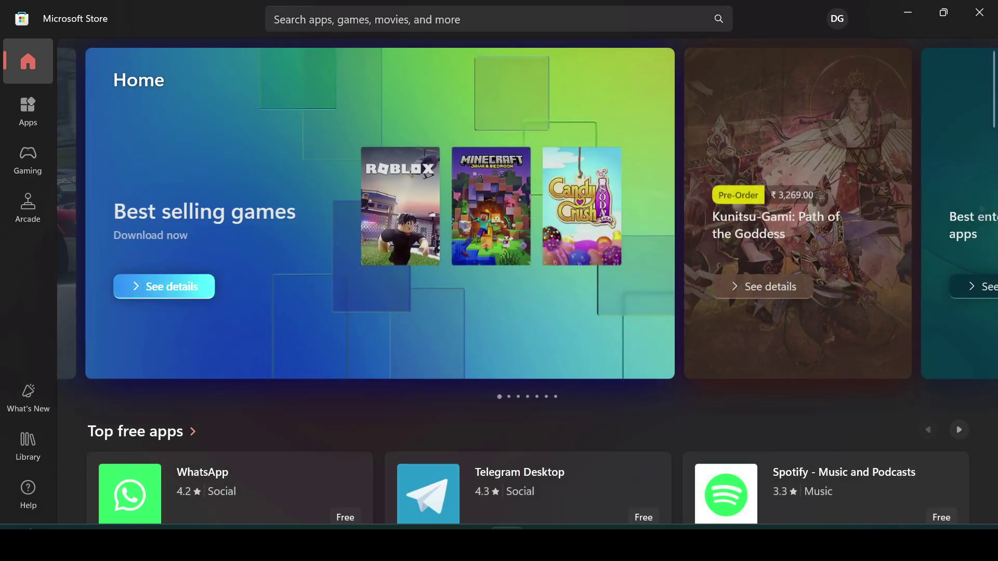
Step: Search the Microsoft Store for Ubuntu and view the Ubuntu 22.04.3 LTS app page
text(Ubu)
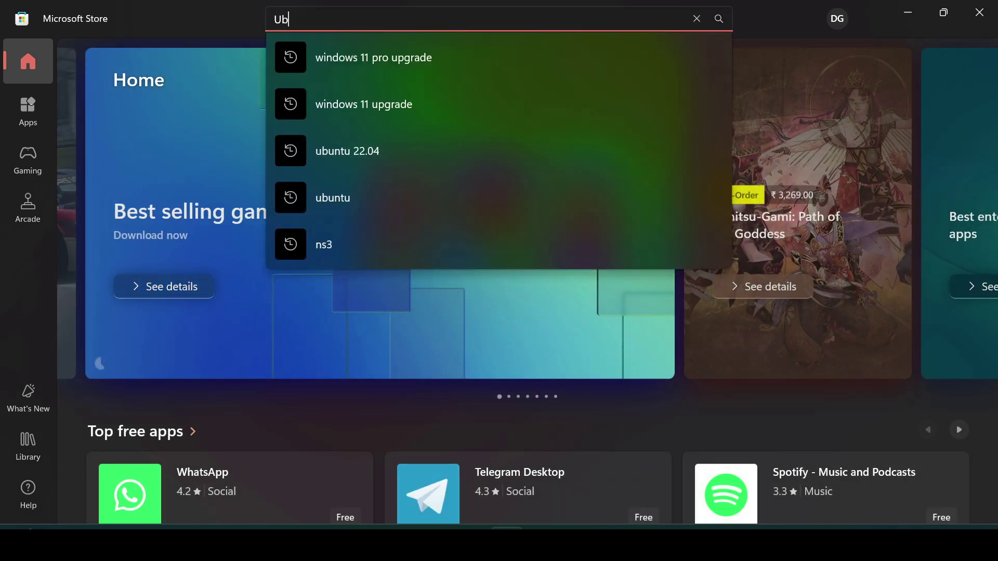
text(ntu)
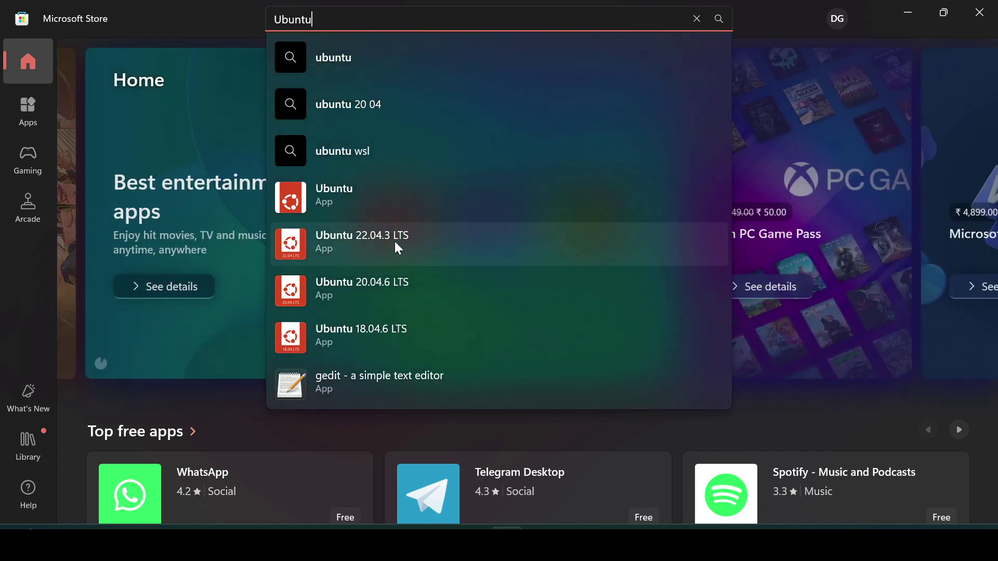
click(394, 254)
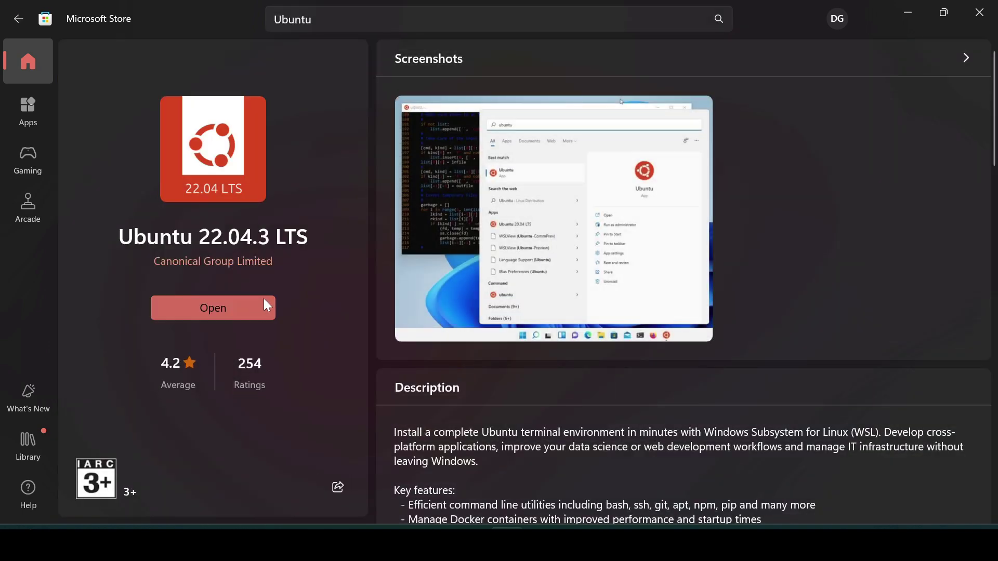
click(237, 308)
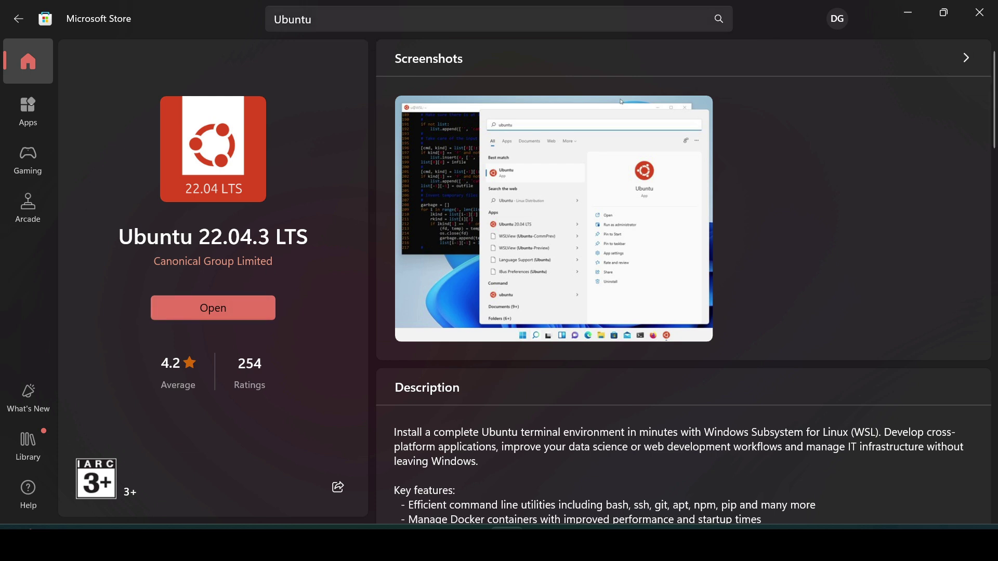
Step: Search the store for Ubuntu again and view the Ubuntu 20.04.6 LTS app page
click(621, 19)
key(BackSpace)
key(BackSpace)
key(BackSpace)
key(BackSpace)
key(BackSpace)
key(BackSpace)
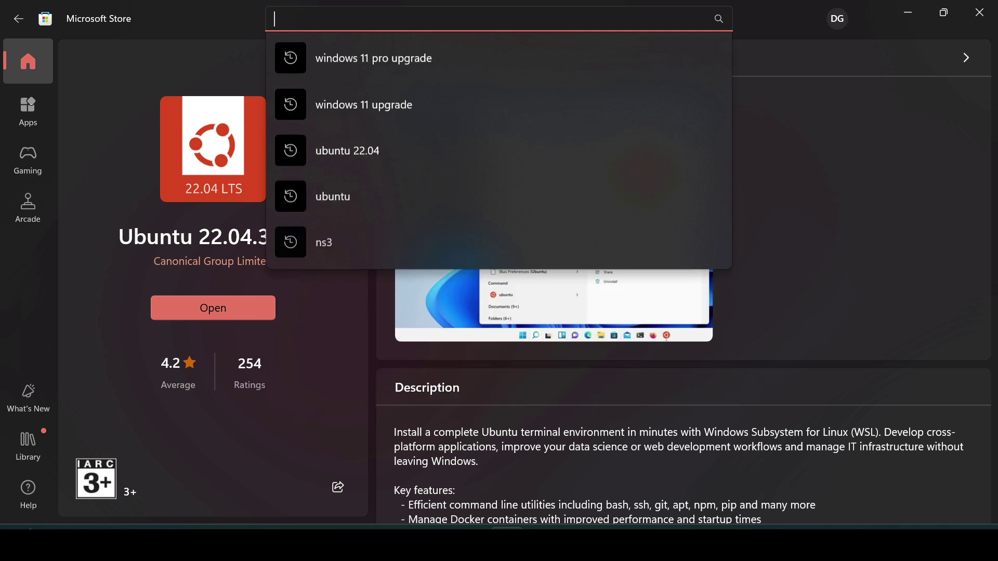
text(Ub)
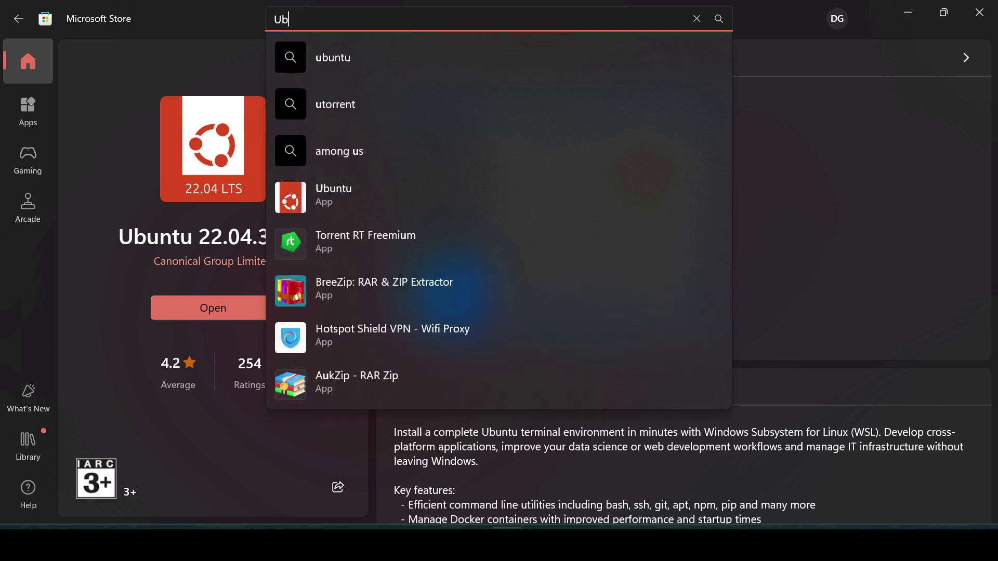
text(untu)
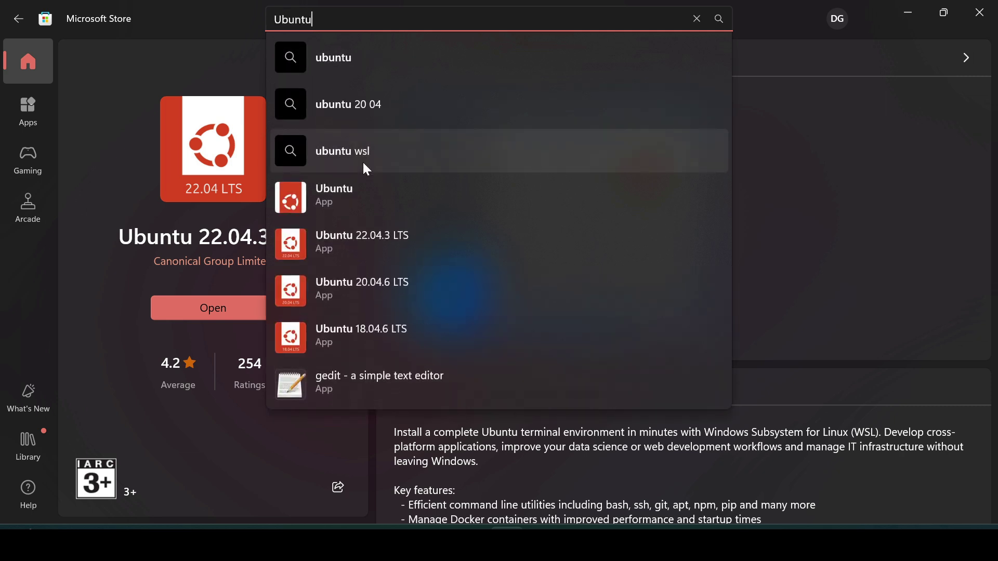
click(376, 298)
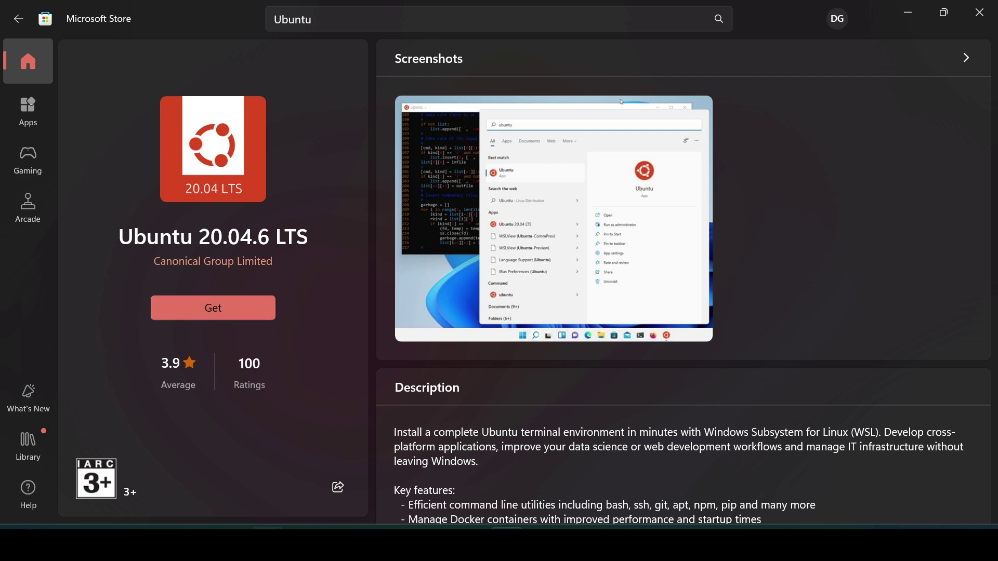
Step: Launch Ubuntu 22.04.3 LTS from Windows search, reposition its terminal window and get a shell prompt
key(super)
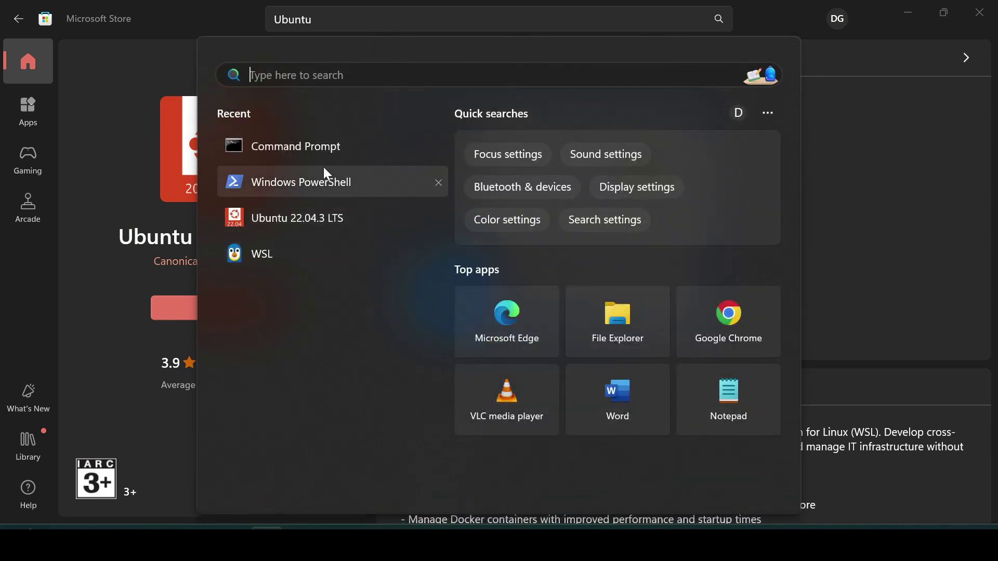
text(Ubuntu 22.04.3 LTS)
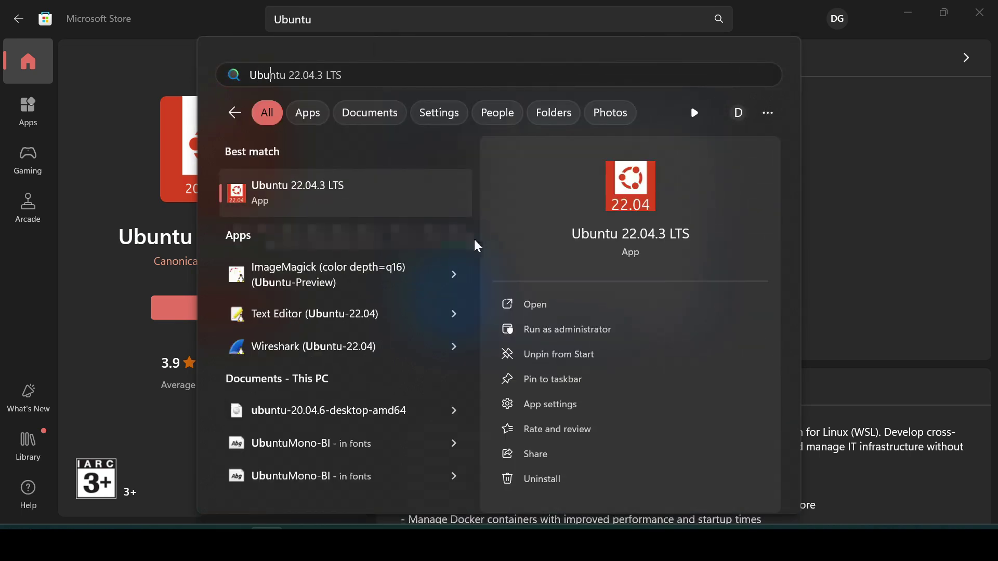
click(543, 312)
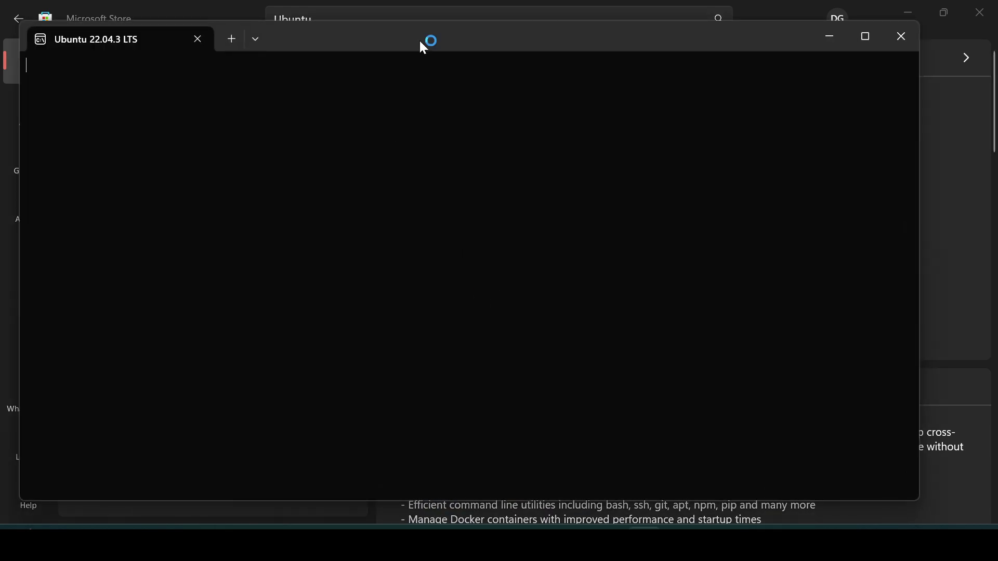
drag(422, 46, 443, 90)
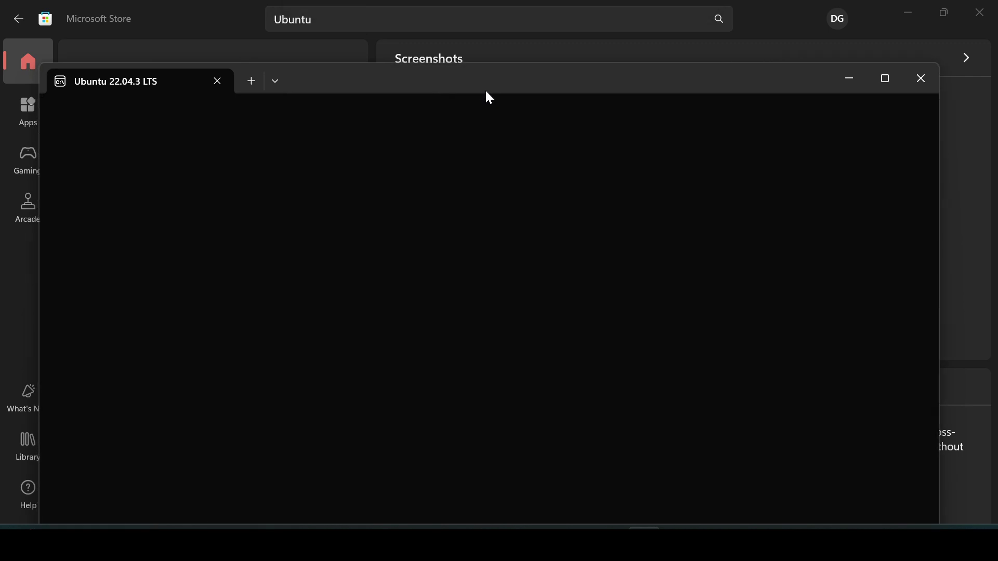
key(Return)
key(Return)
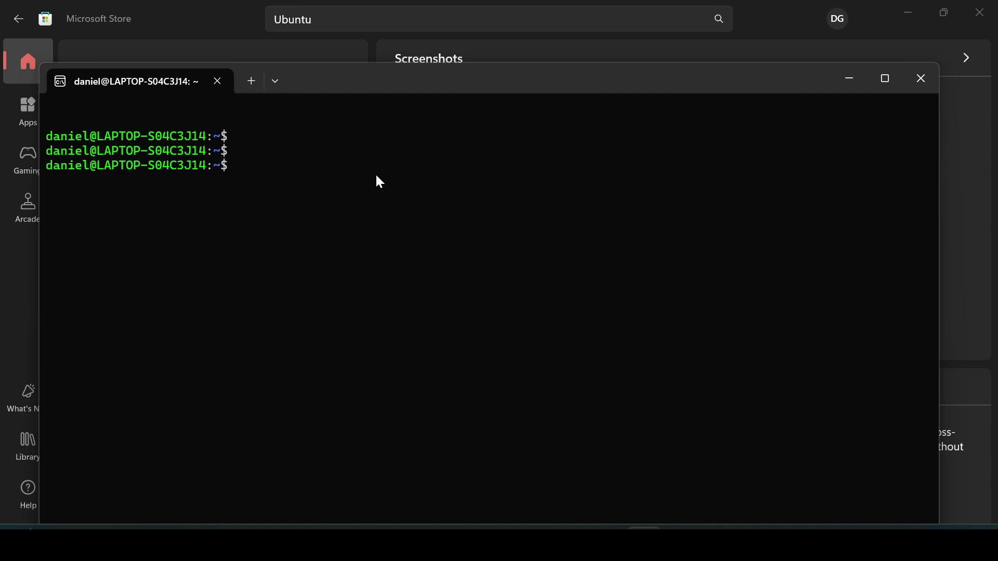
Step: Install the SSH server with "sudo apt install openssh-server -y", entering the account password for sudo
text(sudo apt install )
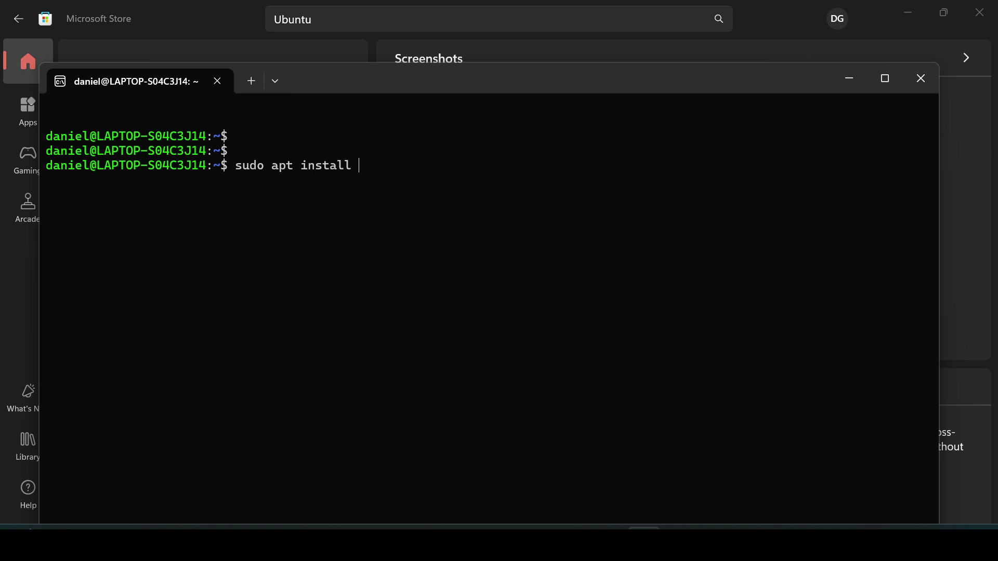
text(openssh-server -yu)
key(BackSpace)
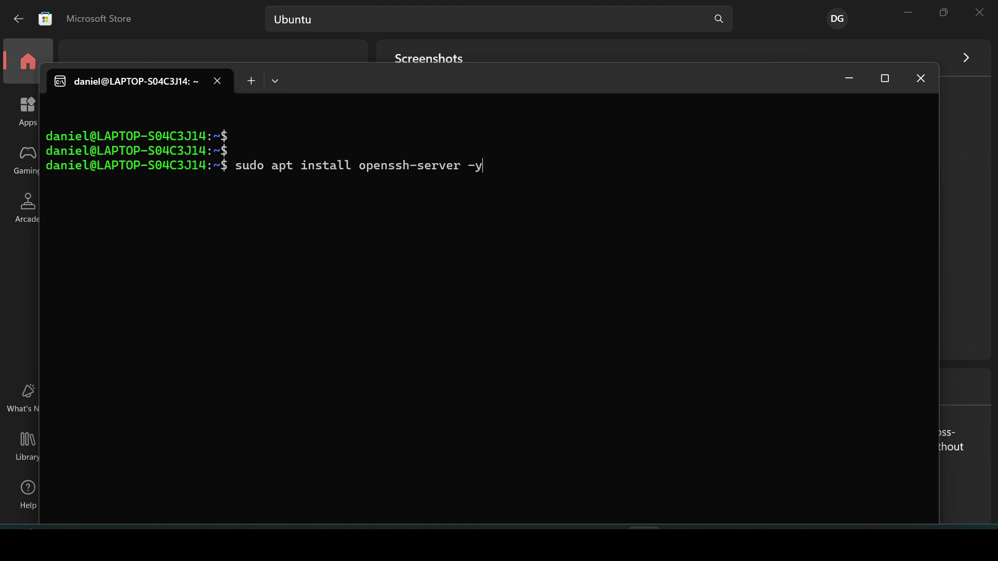
key(Return)
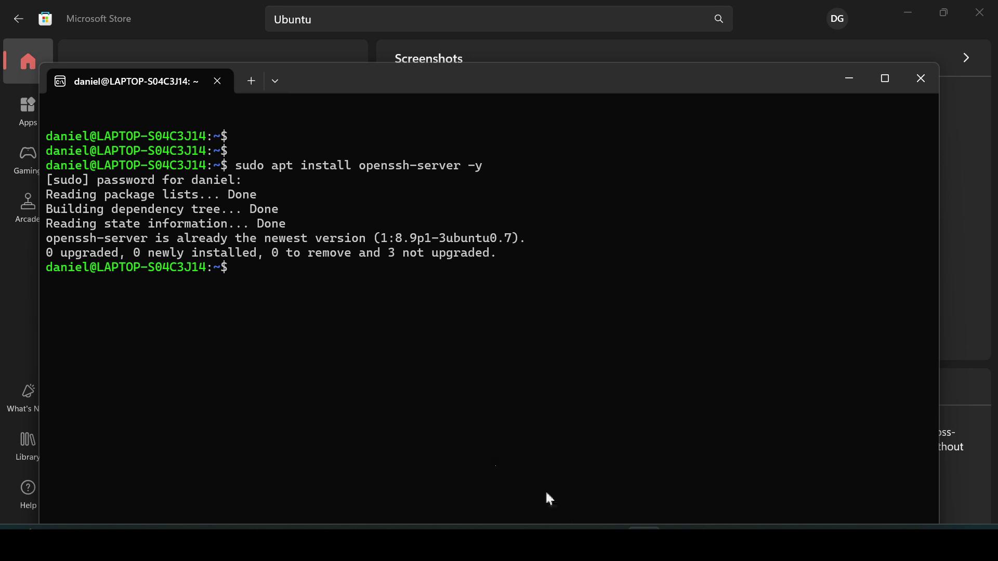
Step: Switch to the PowerPoint slide show and show the ENABLE SSH slide to consult its commands
mouse_move(574, 543)
text(sudo apt install default-jdk)
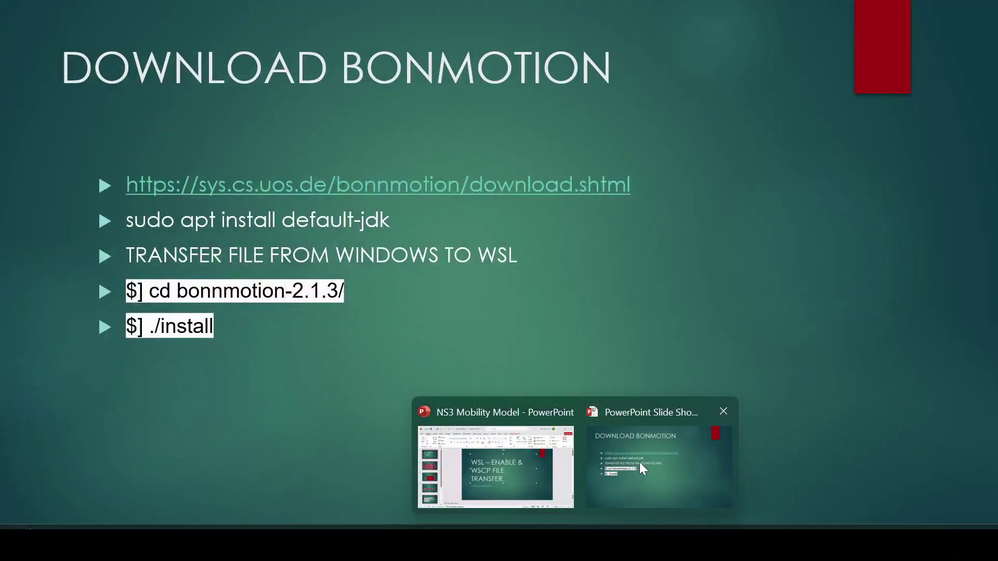
click(640, 463)
key(Right)
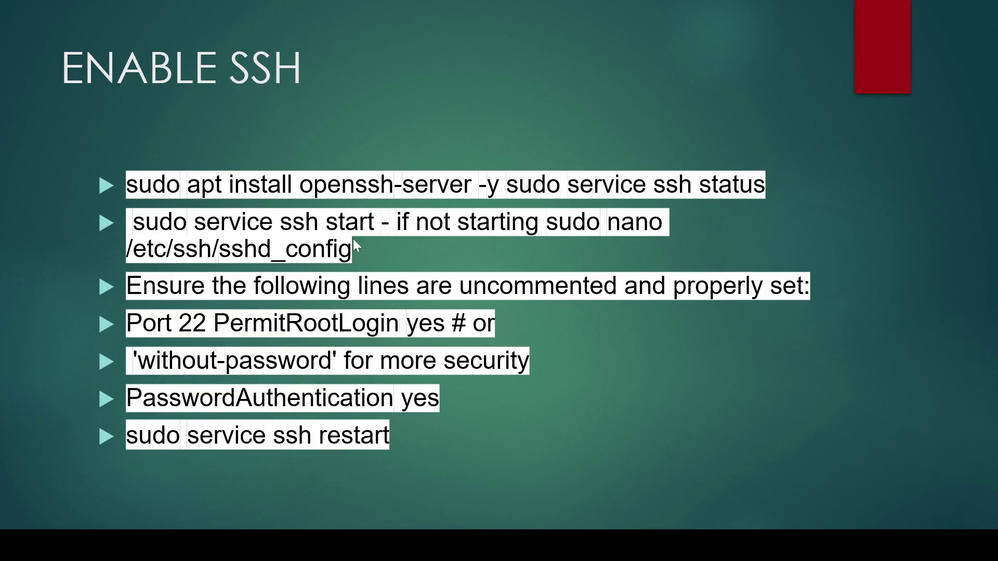
Step: Return to the Ubuntu terminal and check the SSH service with "sudo service ssh status"
key(alt+Tab)
text(s)
text(erv)
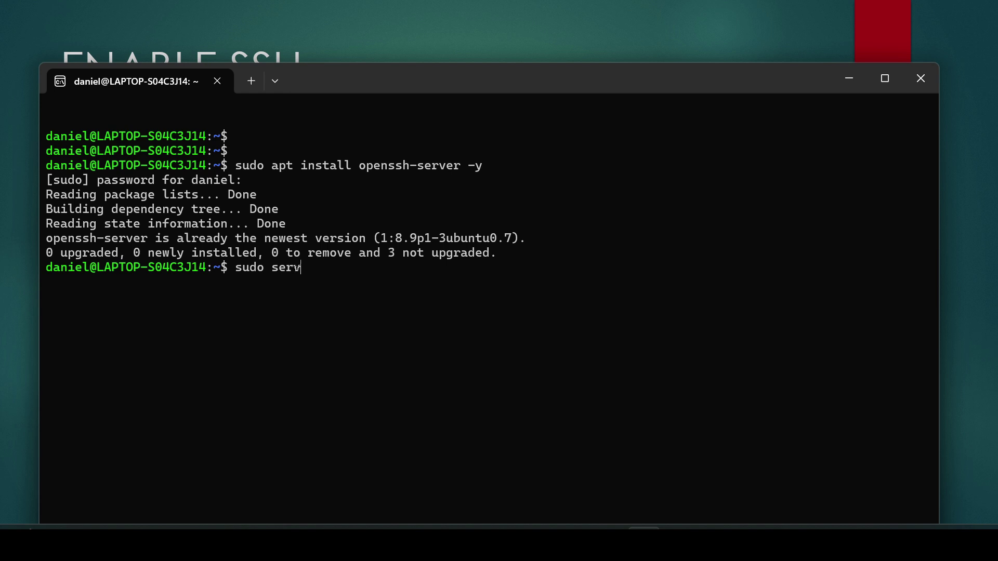
text(ice ssh status)
key(Return)
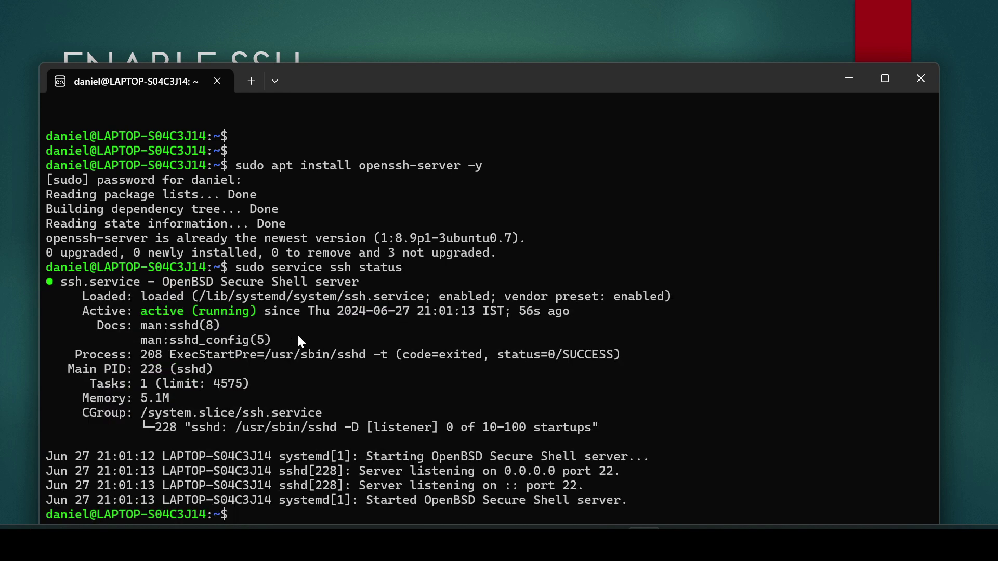
key(Up)
key(BackSpace)
key(BackSpace)
key(BackSpace)
key(BackSpace)
key(BackSpace)
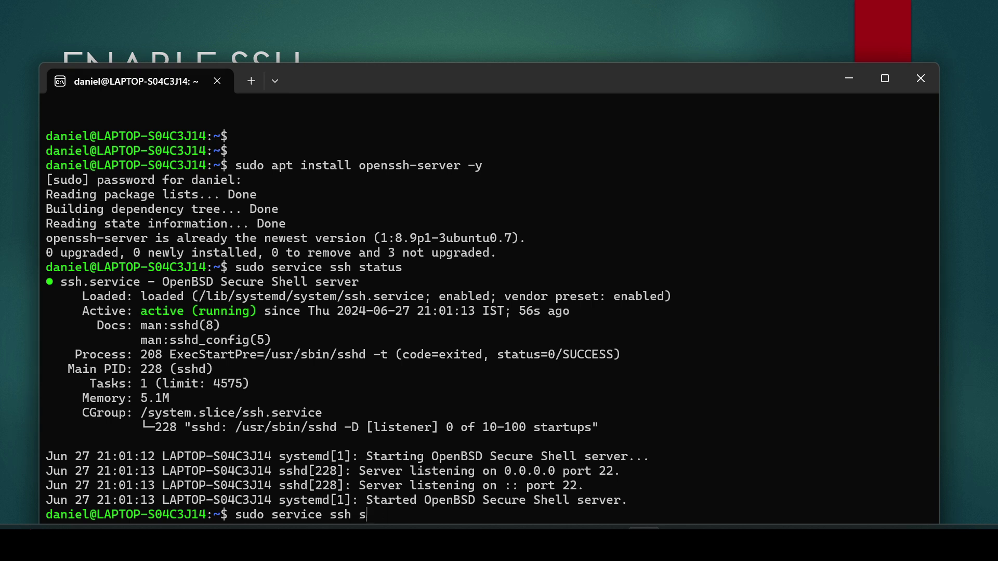
key(BackSpace)
text(restart)
key(BackSpace)
key(BackSpace)
key(BackSpace)
key(BackSpace)
key(BackSpace)
key(BackSpace)
key(BackSpace)
key(BackSpace)
key(BackSpace)
key(BackSpace)
key(BackSpace)
key(BackSpace)
key(BackSpace)
key(BackSpace)
key(BackSpace)
key(BackSpace)
key(BackSpace)
key(BackSpace)
key(BackSpace)
key(BackSpace)
text(sudo)
key(BackSpace)
key(BackSpace)
key(BackSpace)
key(BackSpace)
key(BackSpace)
text(na)
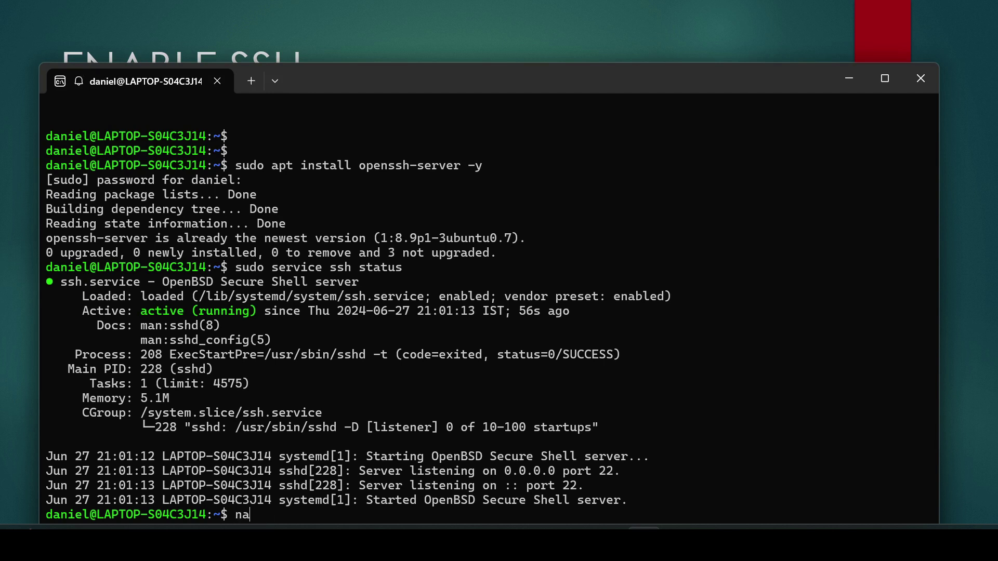
text(no)
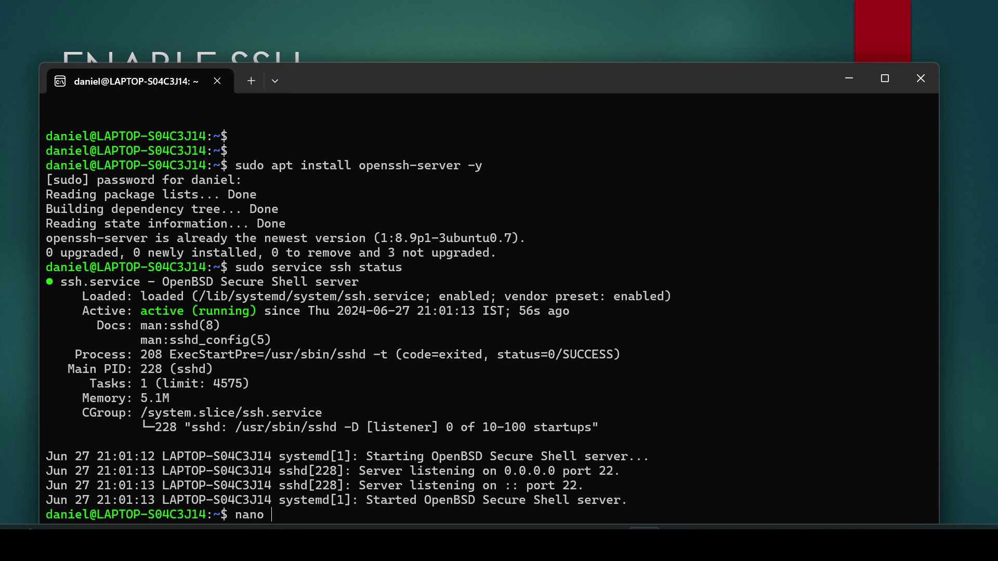
key(BackSpace)
key(BackSpace)
key(BackSpace)
key(BackSpace)
Step: Open /etc/ssh/sshd_config for editing in nano with sudo rights
text(sudo nano /etc/ssh/s)
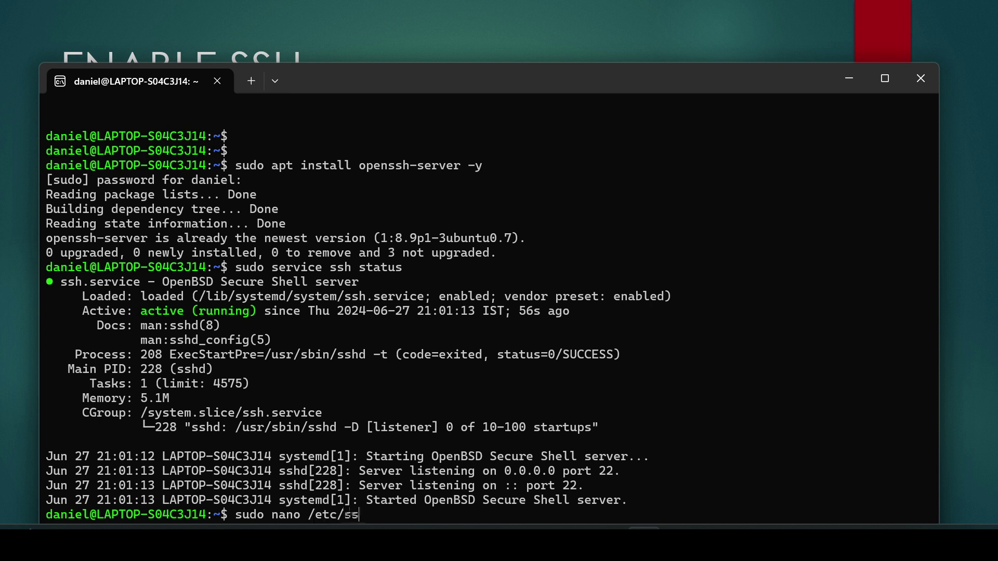
text(d_config)
key(Return)
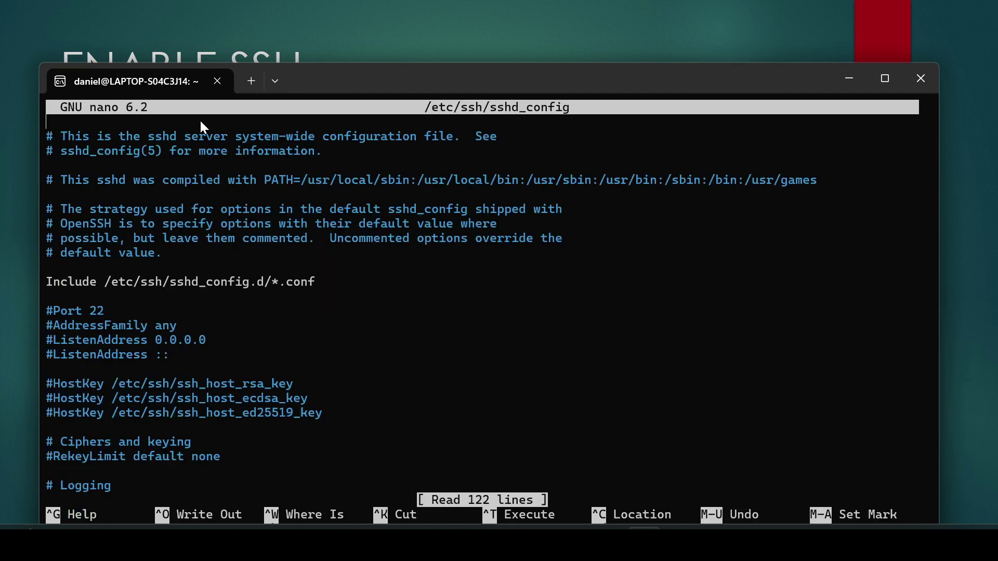
Step: Uncomment the "Port 22" line in sshd_config
key(Down)
key(Up)
key(Up)
key(BackSpace)
Step: Uncomment the "PasswordAuthentication yes" line in sshd_config
key(Down)
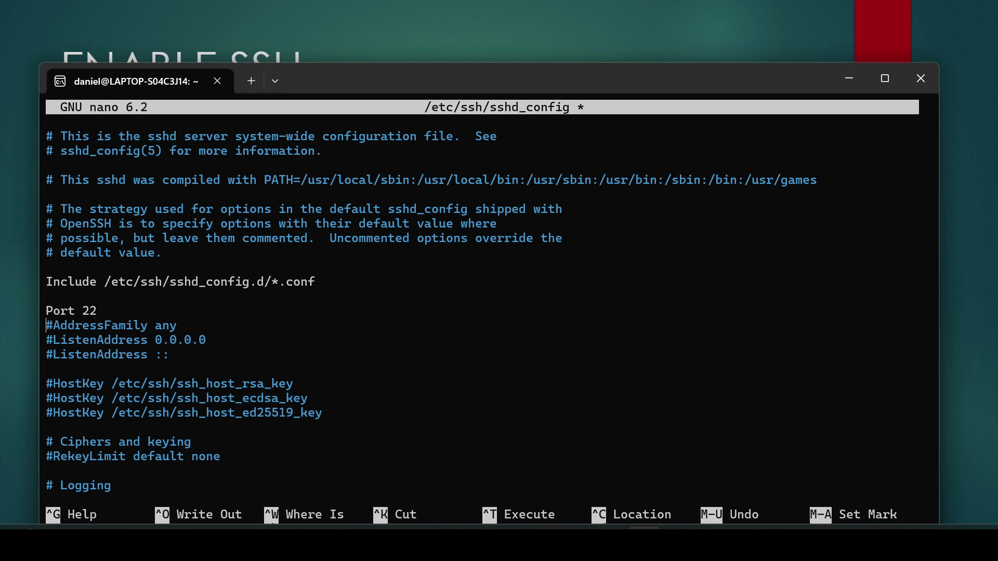
key(Down)
key(Down)
key(Down)
key(Down)
key(Down)
key(Down)
key(Down)
key(Down)
key(Down)
key(Down)
key(Down)
key(Down)
key(Down)
key(Down)
key(Down)
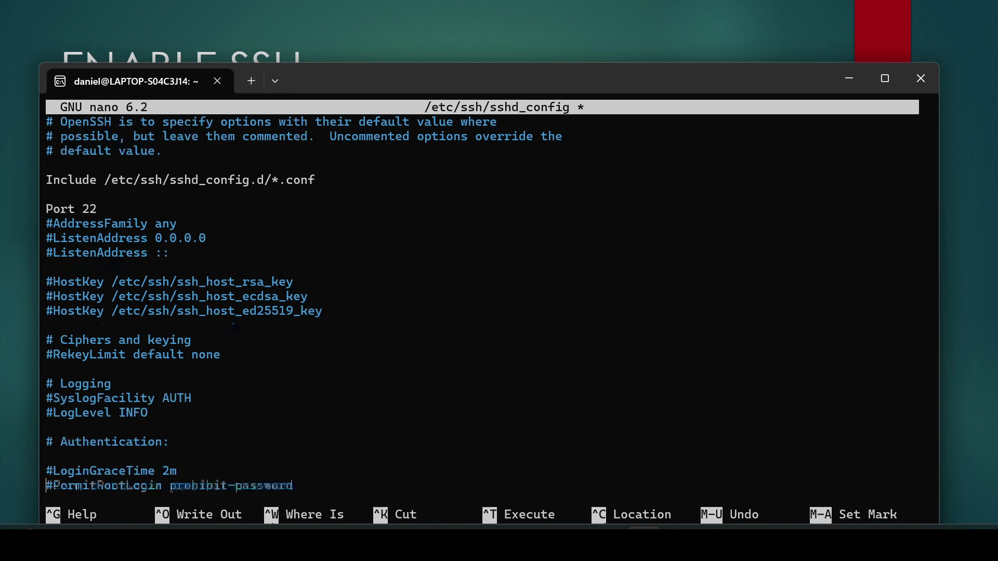
key(Down)
key(Down)
key(Down)
key(Down)
key(Down)
key(Down)
key(Down)
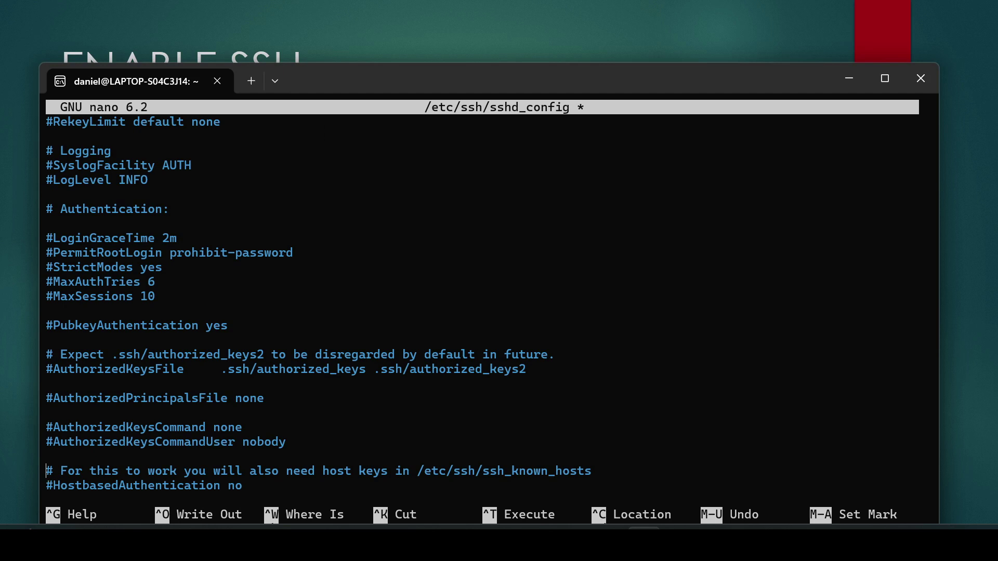
key(Down)
key(Down)
key(Down)
key(Down)
key(Down)
key(Down)
key(Down)
key(Down)
key(Down)
key(Down)
key(Down)
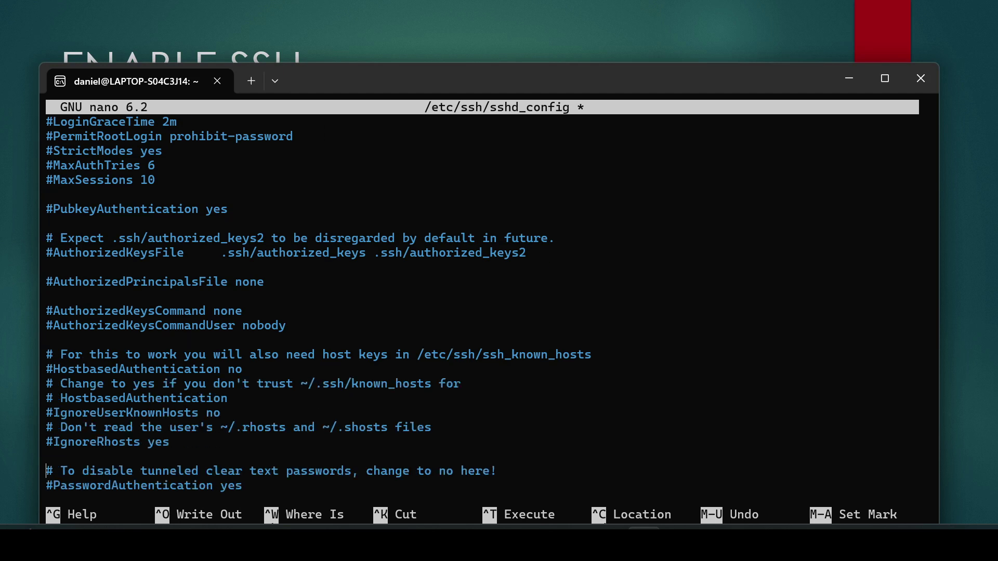
key(Down)
key(Down)
key(Down)
key(Up)
key(Up)
key(Up)
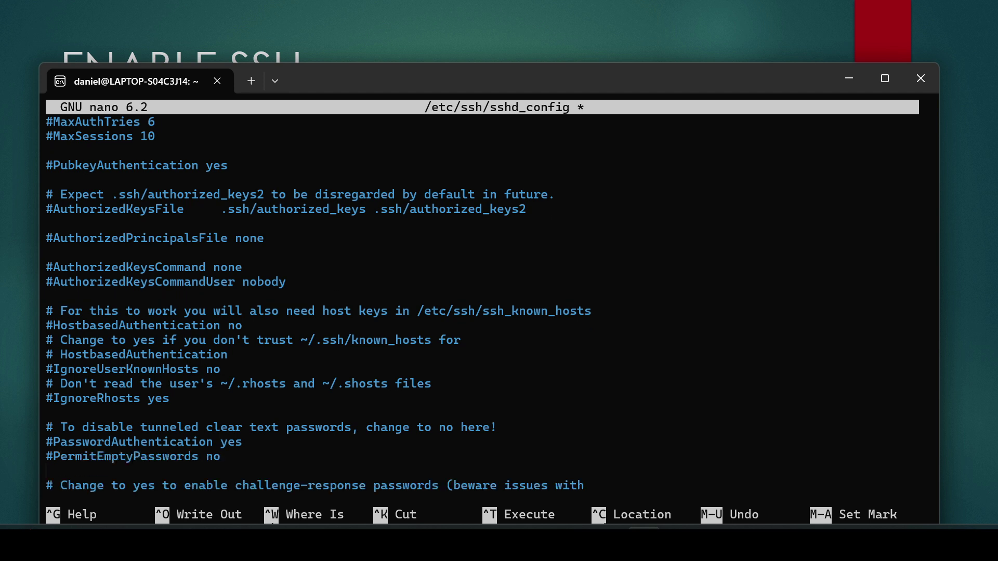
key(BackSpace)
Step: Review the sshd_config settings from PasswordAuthentication back up to the Include and Port lines
key(Up)
key(Up)
key(Up)
key(Up)
key(Up)
key(Up)
key(Up)
key(Up)
key(Up)
key(Up)
key(Up)
key(Up)
key(Up)
key(Up)
key(Up)
key(Up)
key(Up)
key(Up)
key(Up)
key(Up)
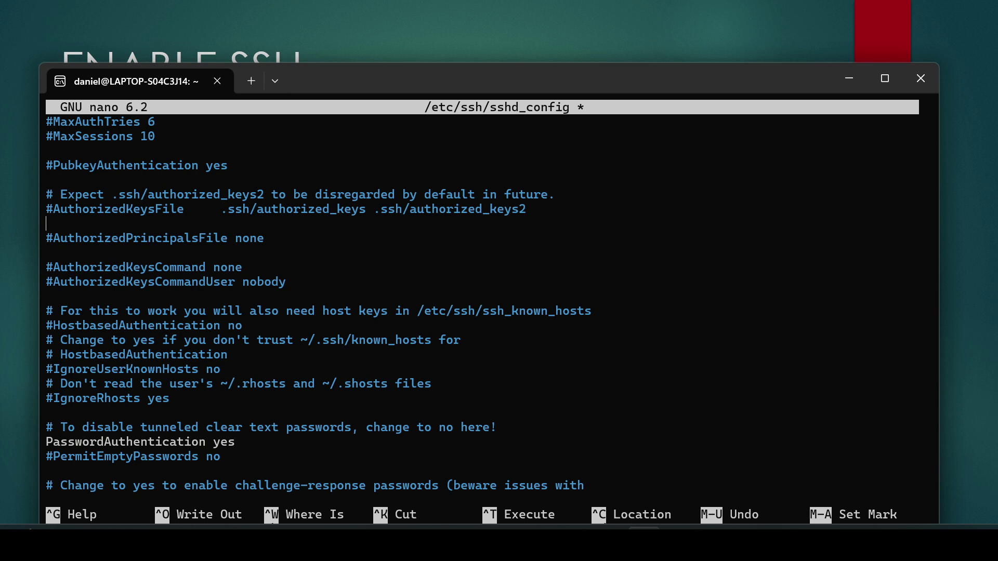
key(Up)
key(Up)
key(Up)
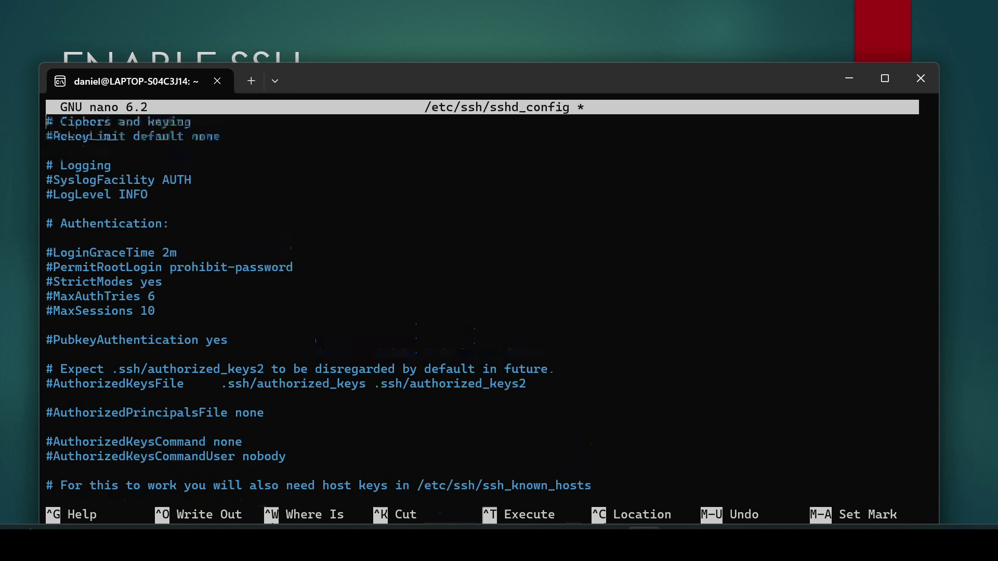
key(Up)
key(Up)
key(Up)
key(Up)
key(Up)
key(Up)
key(Up)
key(Up)
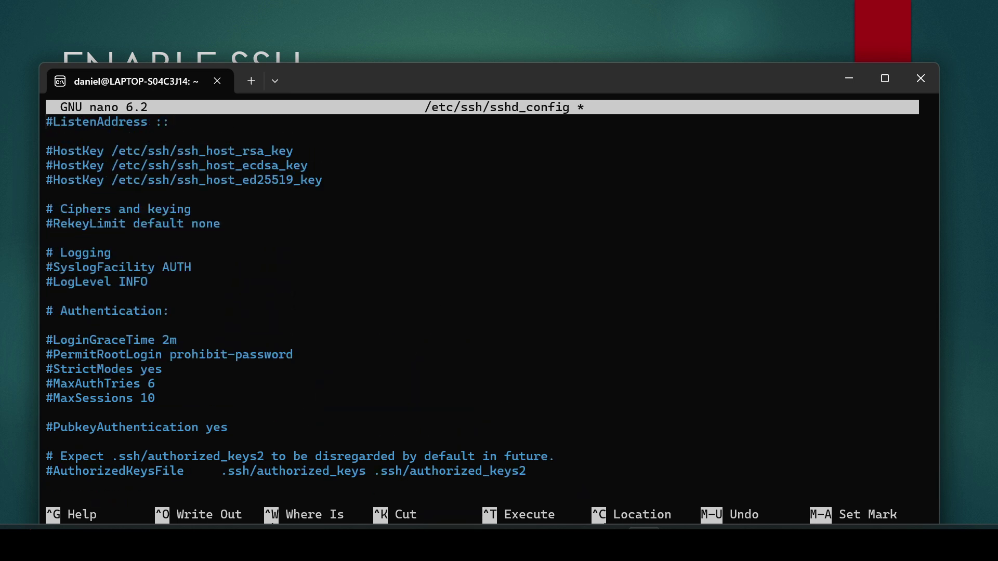
key(Up)
key(Up)
key(Up)
key(Down)
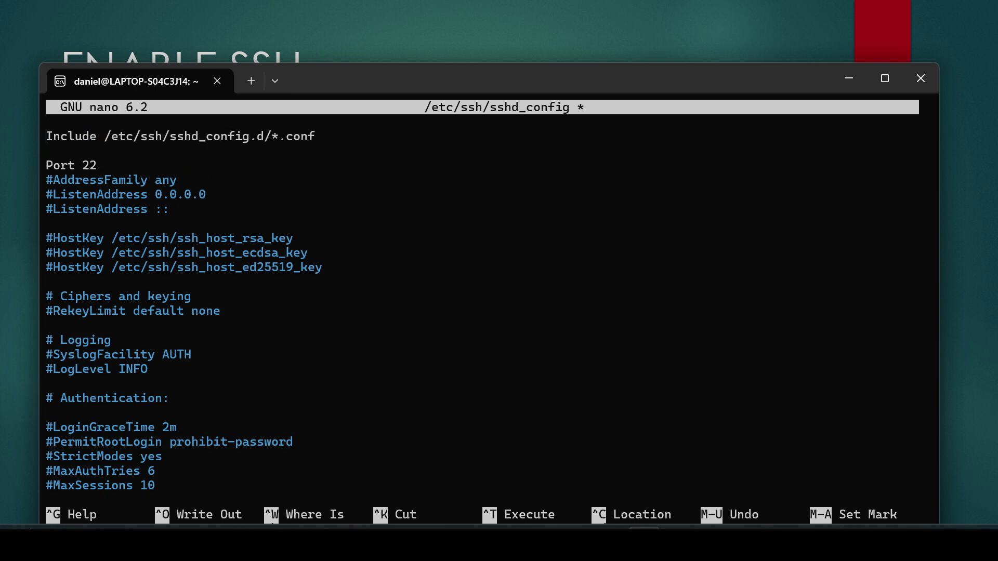
key(Up)
key(Up)
Step: Uncomment the "PermitRootLogin prohibit-password" line in the Authentication section of sshd_config
key(Down)
key(Down)
key(Down)
key(Down)
key(Down)
key(Down)
key(Down)
key(Down)
key(Down)
key(Down)
key(Down)
key(Down)
key(Down)
key(Down)
key(Down)
key(Down)
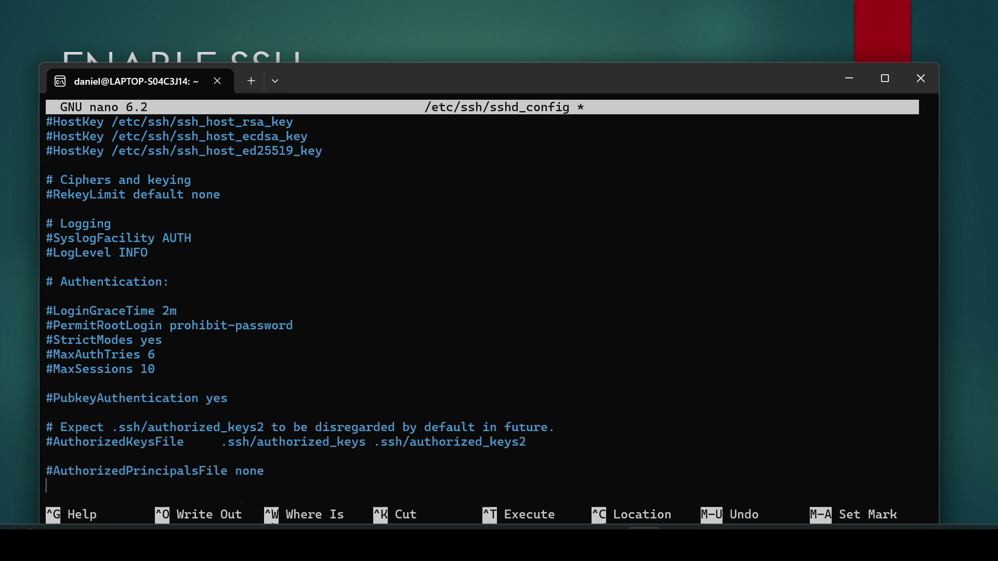
key(Down)
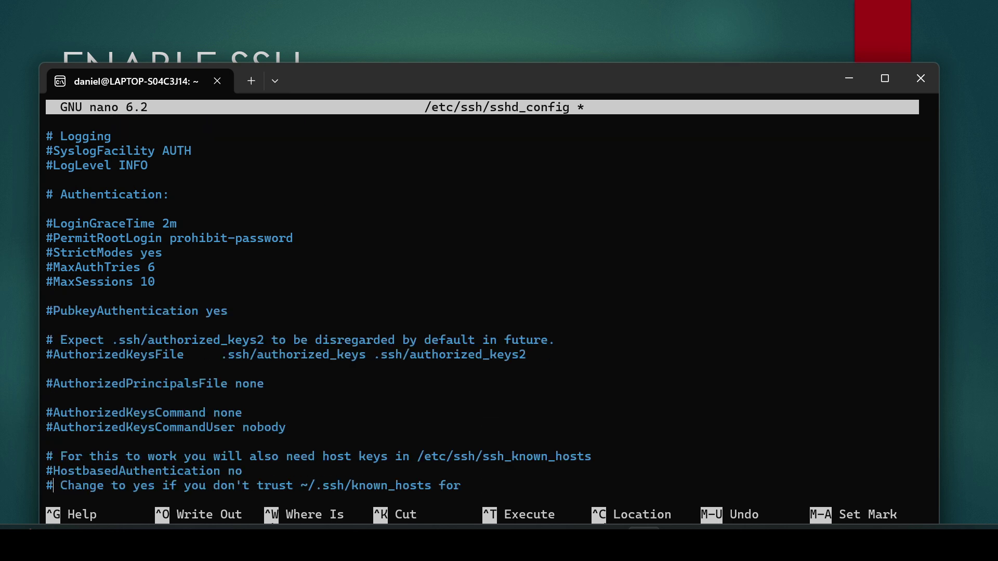
key(Down)
key(Down)
key(Up)
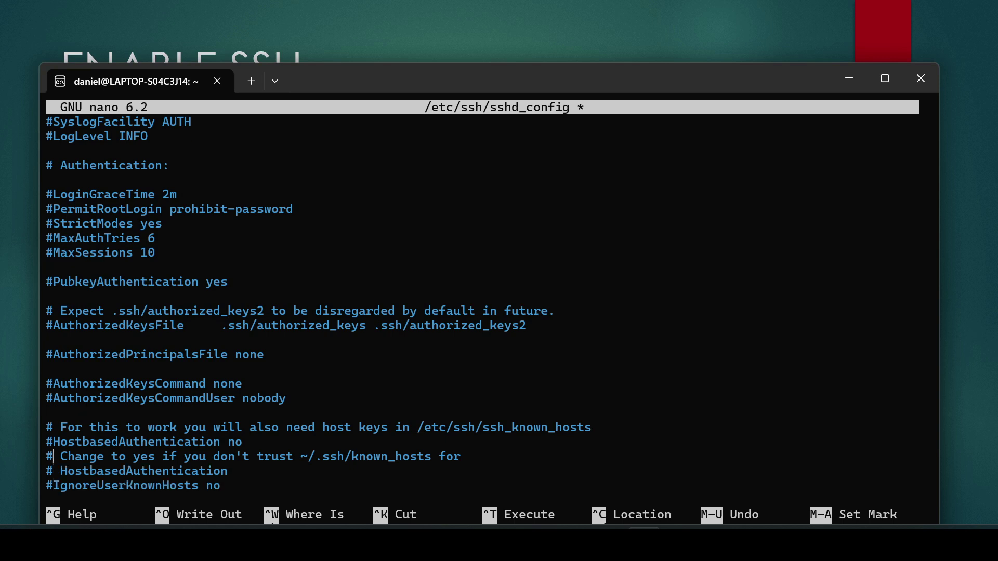
key(Up)
key(BackSpace)
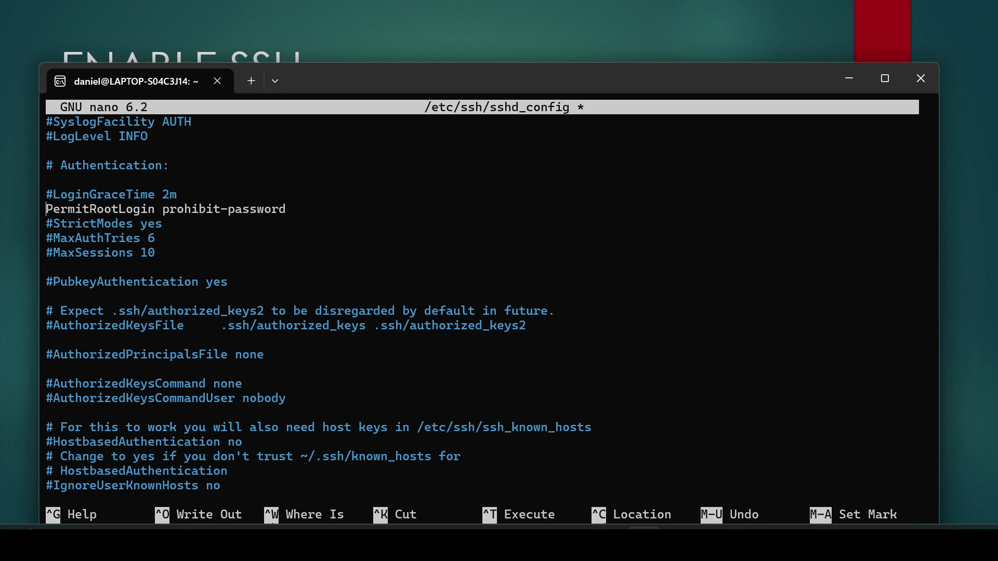
Step: Review the sshd_config settings from PermitRootLogin back up to the Port and Include lines
key(Up)
key(Up)
key(Up)
key(Up)
key(Up)
key(Up)
key(Up)
key(Up)
key(Up)
key(Up)
key(Up)
key(Up)
key(Up)
key(Up)
key(Up)
key(Up)
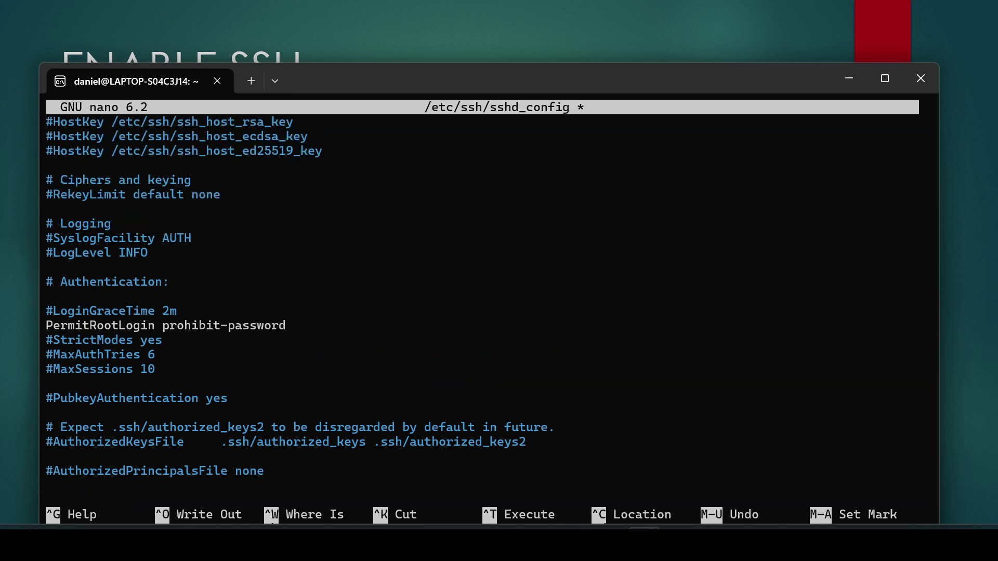
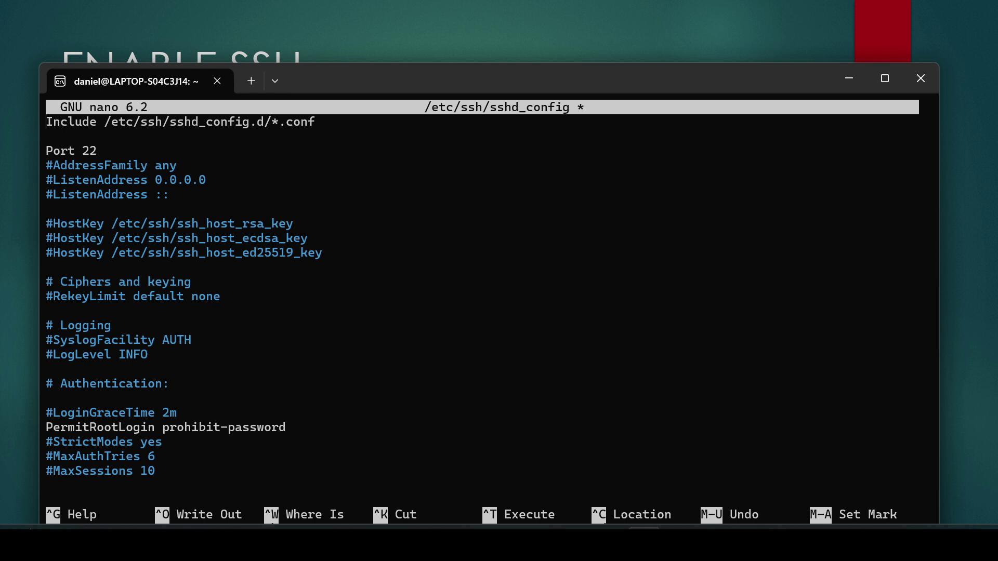
Step: Save the changes to /etc/ssh/sshd_config and exit the nano editor
key(ctrl+o)
key(Return)
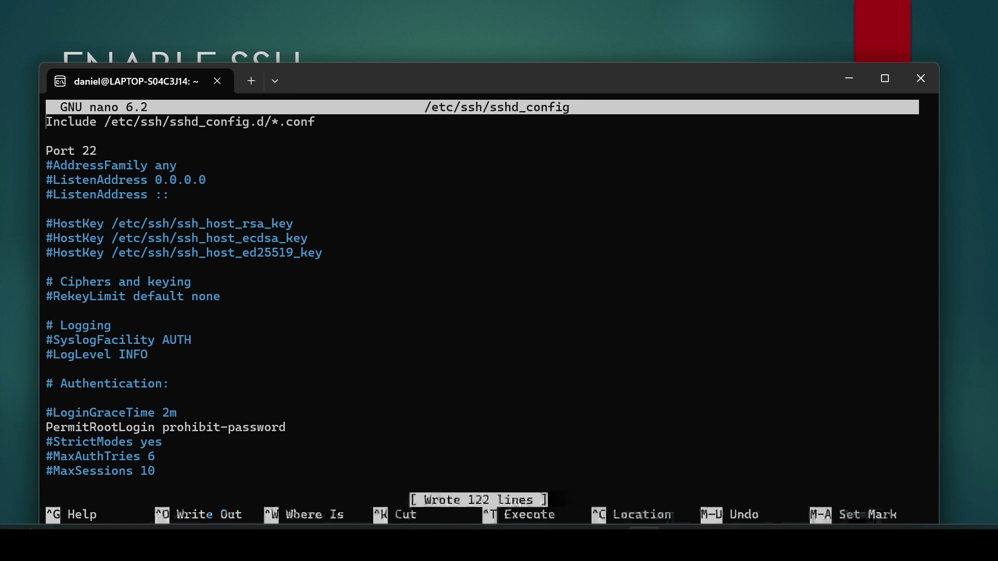
key(ctrl+x)
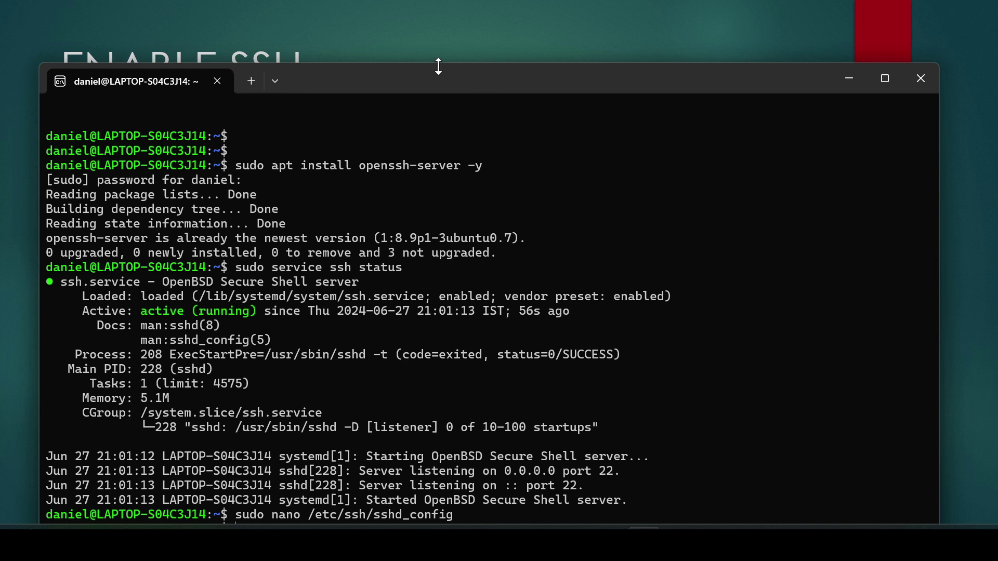
Step: Restart the SSH server with the command "sudo service ssh restart"
drag(446, 85, 425, 24)
key(Up)
key(Up)
key(BackSpace)
key(BackSpace)
key(BackSpace)
key(BackSpace)
key(BackSpace)
key(BackSpace)
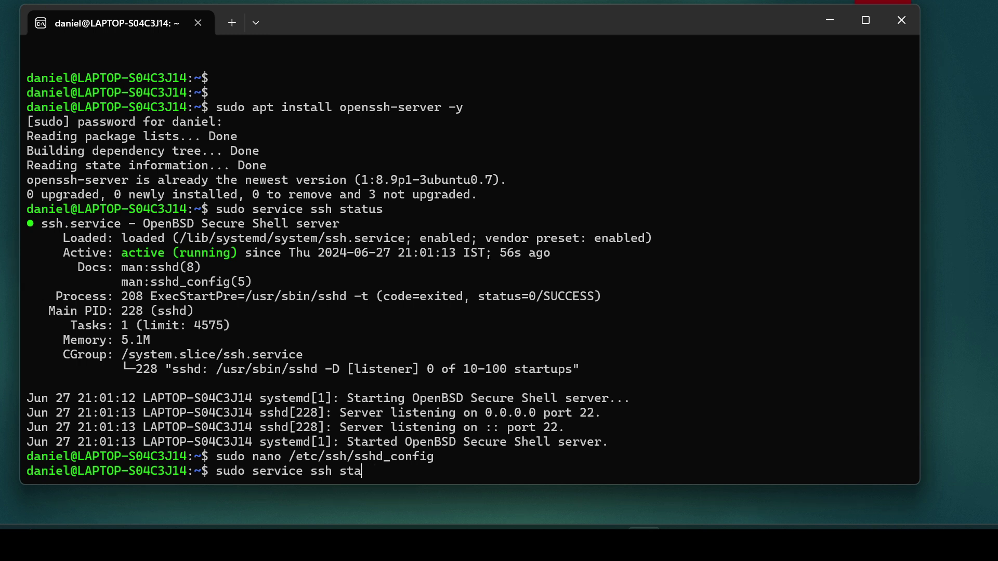
text(restart)
key(Return)
Step: Try to query the SSH server with the command "sudo service ssh service"
key(Up)
key(Left)
key(BackSpace)
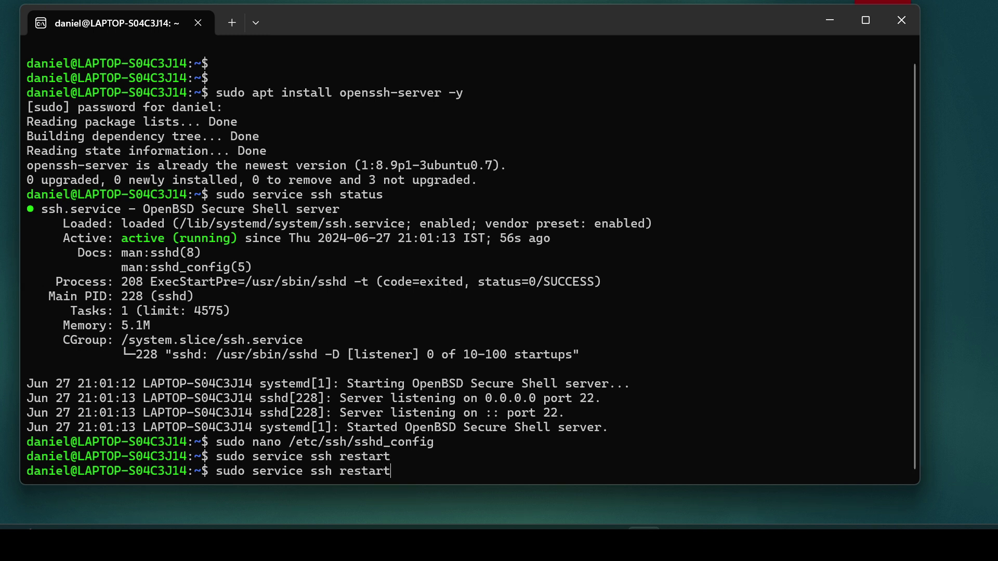
key(Delete)
key(BackSpace)
key(BackSpace)
key(BackSpace)
key(BackSpace)
key(BackSpace)
text(service)
key(Return)
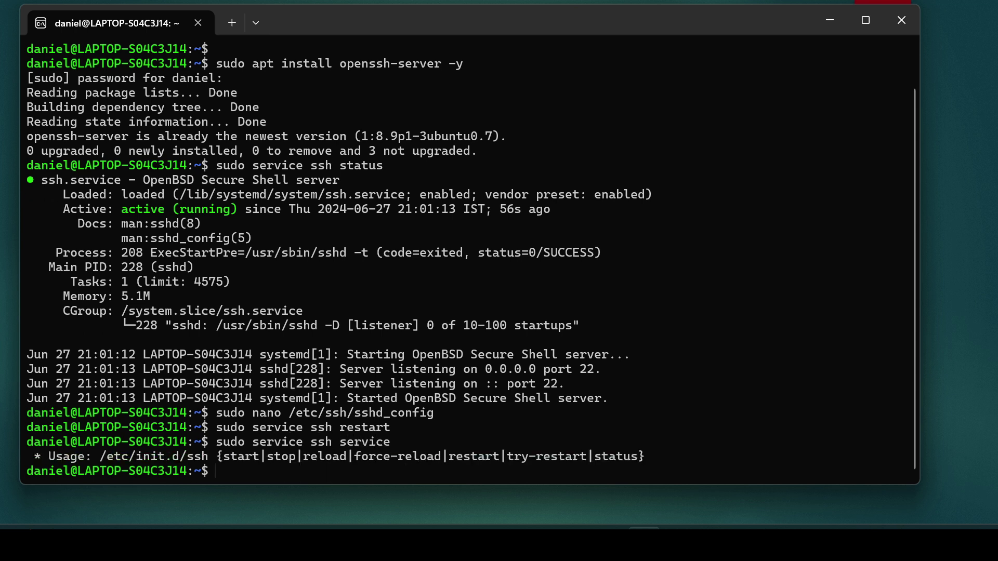
Step: Check the SSH server's state with the command "sudo service ssh status"
key(Up)
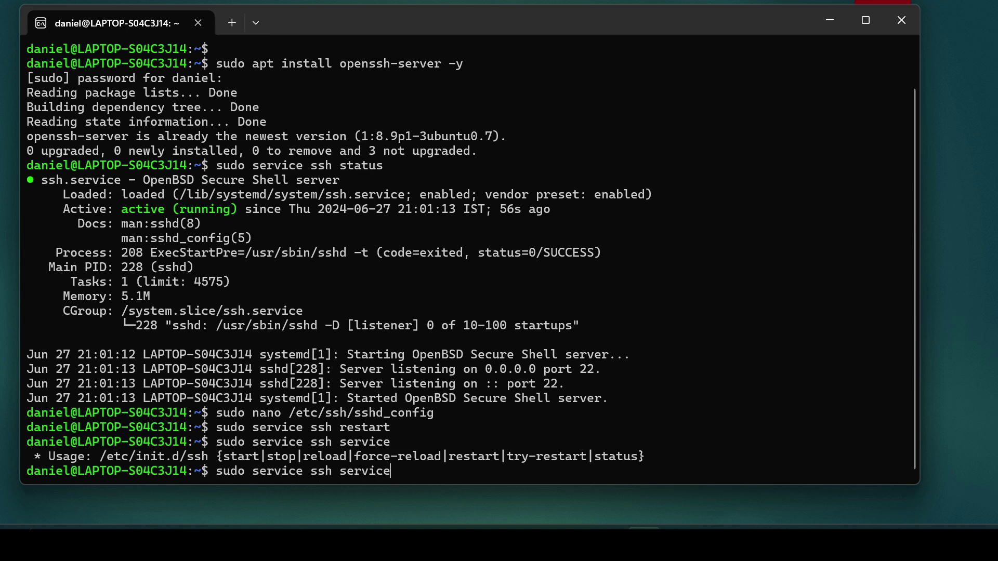
key(BackSpace)
key(BackSpace)
key(BackSpace)
key(BackSpace)
key(BackSpace)
key(BackSpace)
text(tatus)
key(Return)
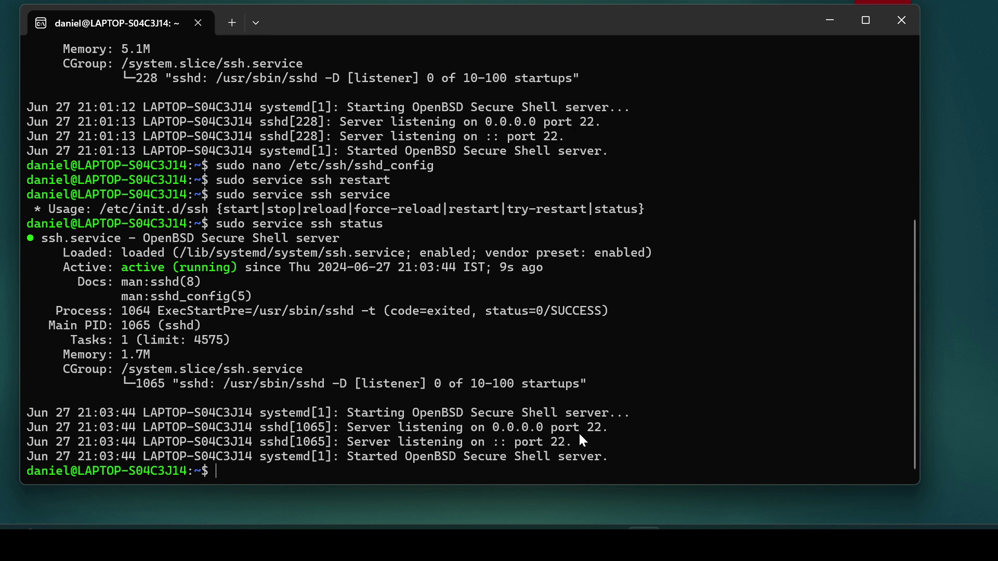
Step: Rerun "sudo service ssh status" and examine the Active line of the SSH service output
key(Up)
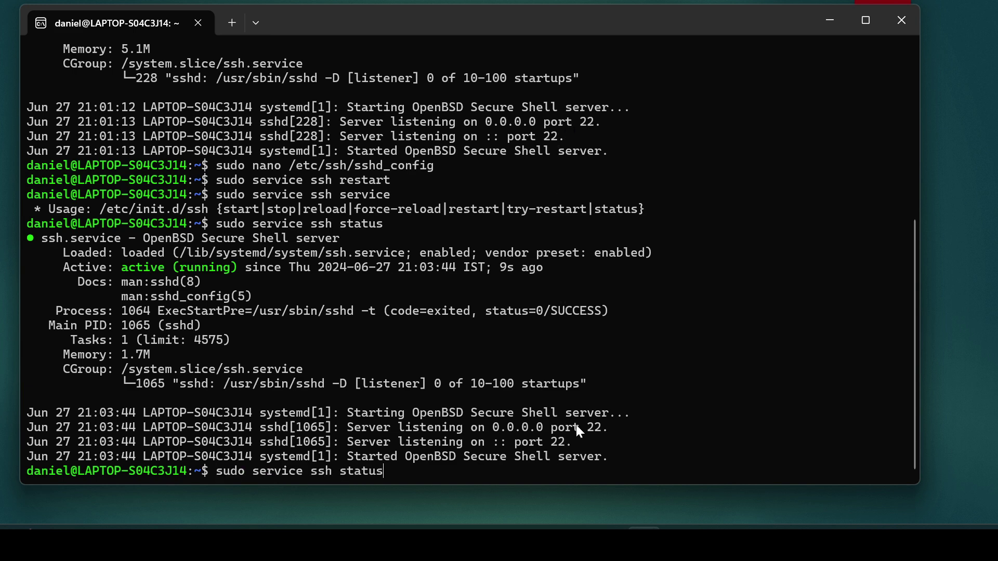
key(Return)
key(Up)
key(Return)
key(Up)
key(Return)
key(Up)
key(Return)
key(Up)
key(Return)
key(Up)
key(Return)
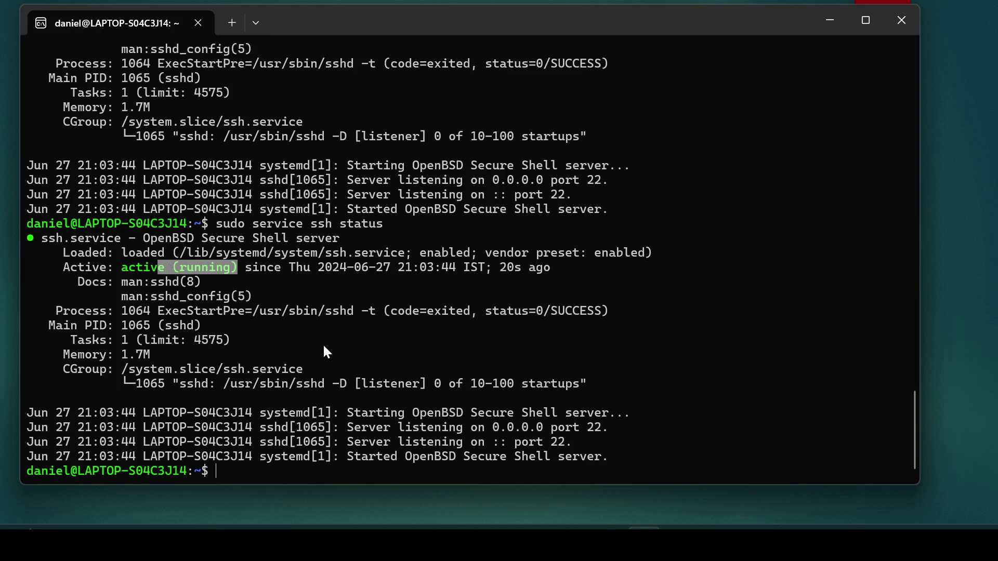
click(499, 469)
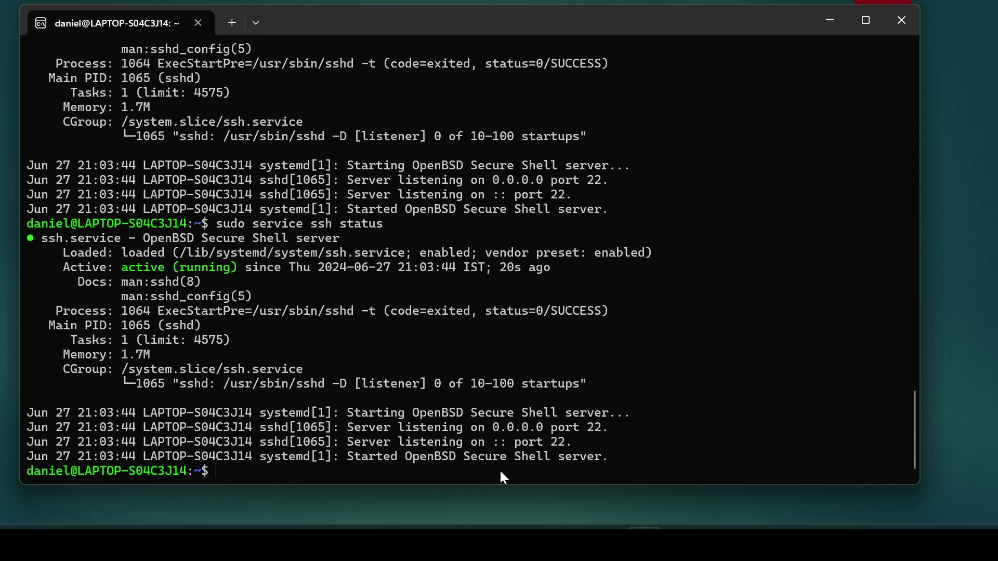
Step: Switch to Chrome and download BonnMotion v3.0.1 into the Downloads folder as the ZIP archive bonnmotion-3.0.1
key(super+d)
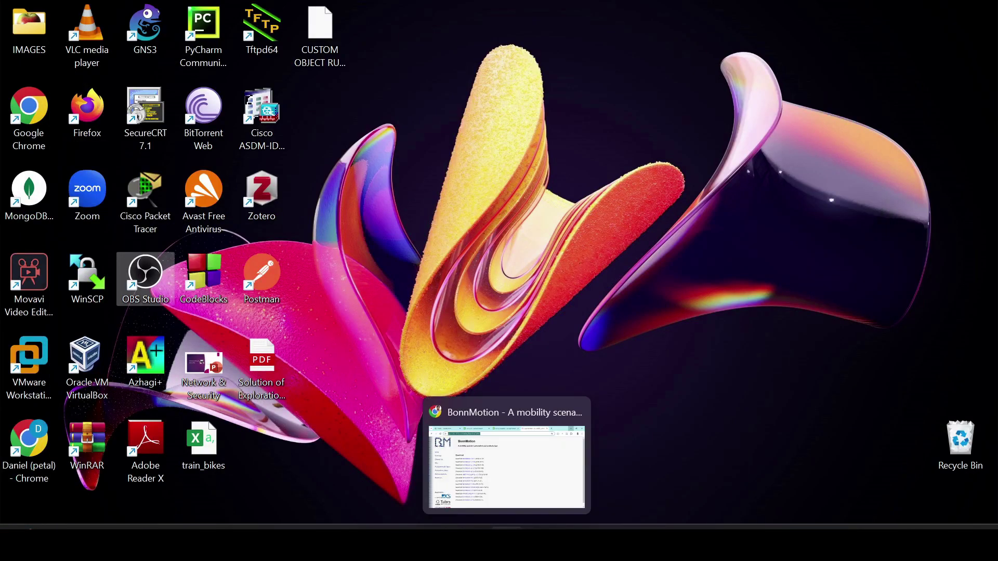
click(507, 535)
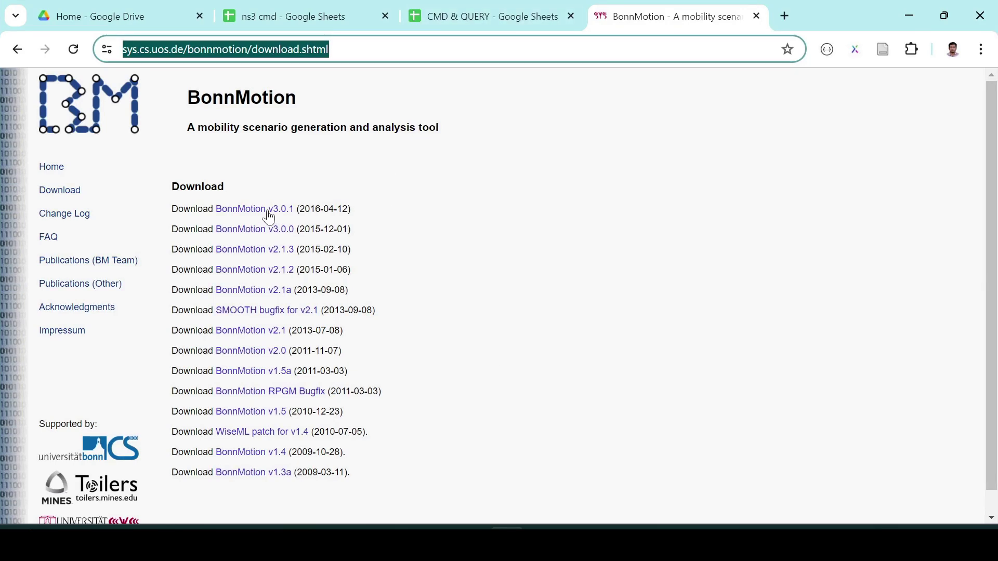
click(284, 211)
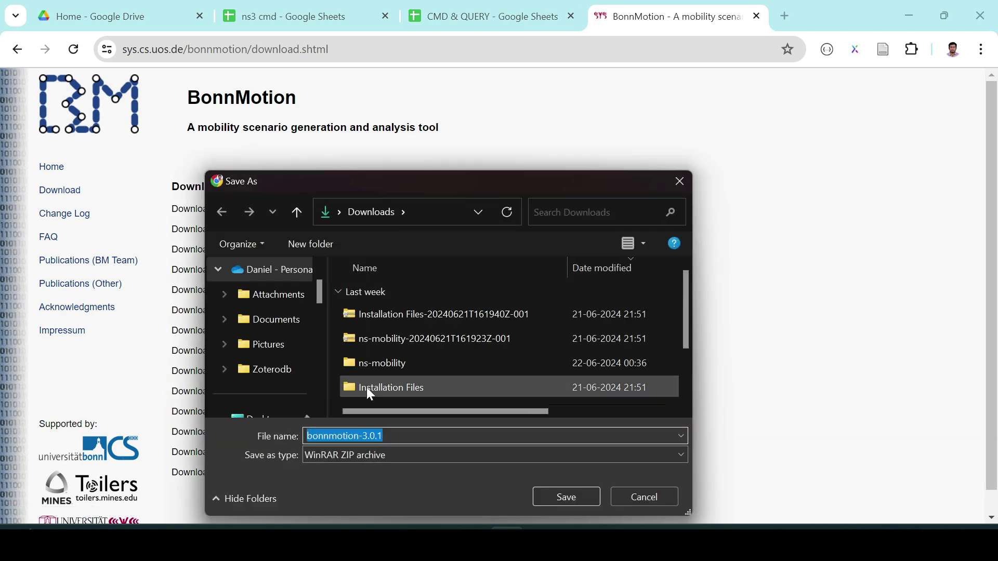
click(578, 501)
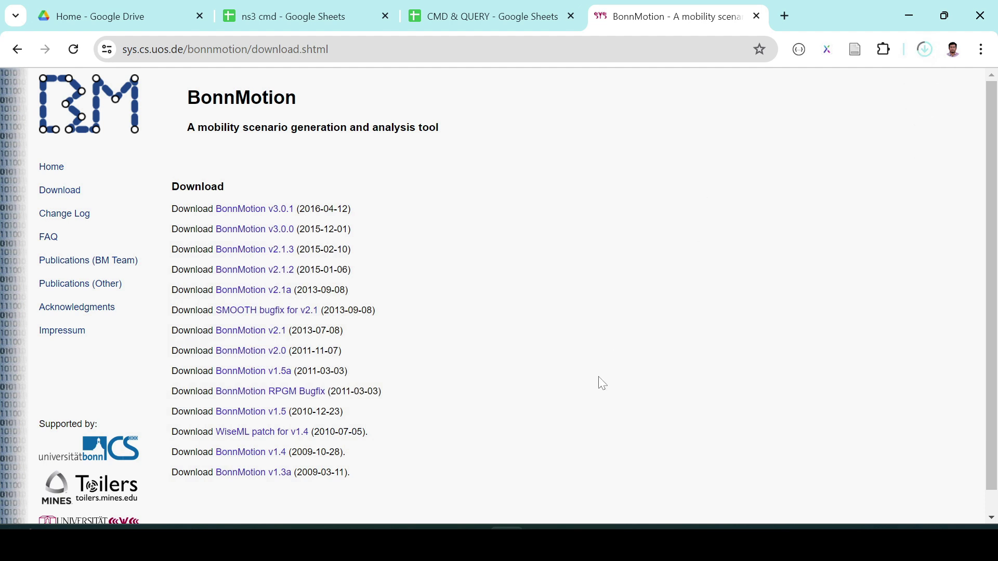
Step: Show the downloaded bonnmotion-3.0.1 archive in its folder and extract it there with WinRAR
click(925, 49)
click(886, 118)
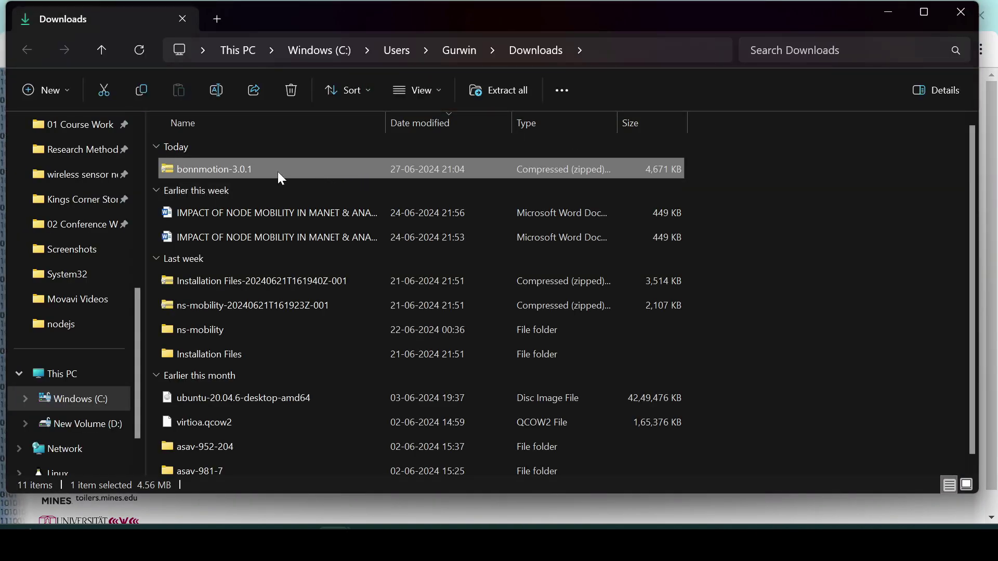
right_click(280, 173)
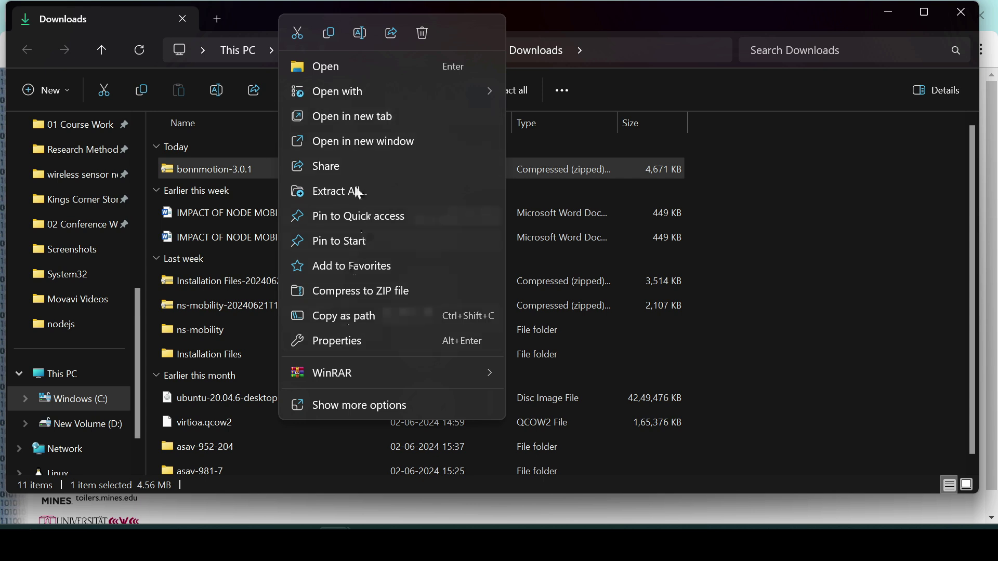
mouse_move(454, 369)
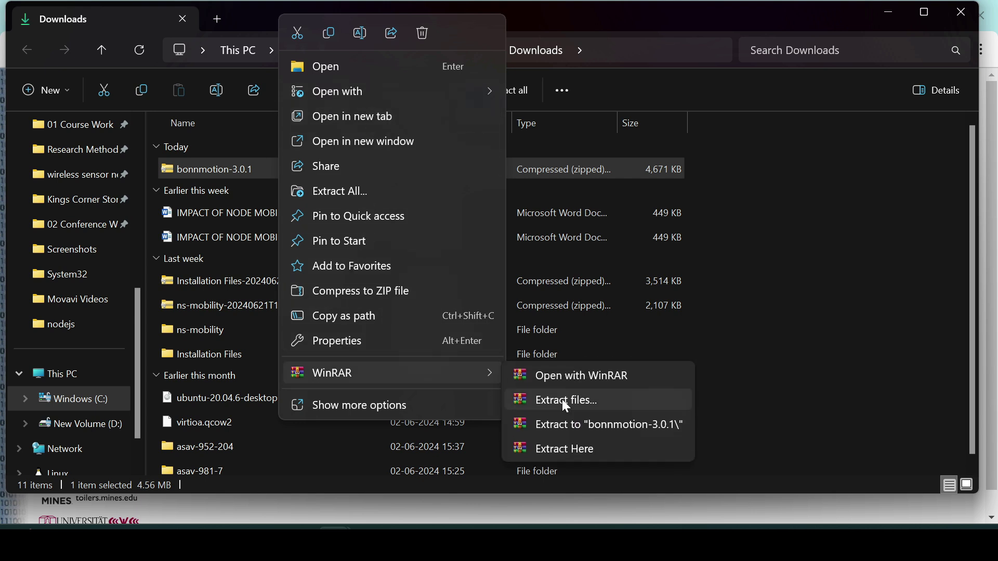
click(571, 451)
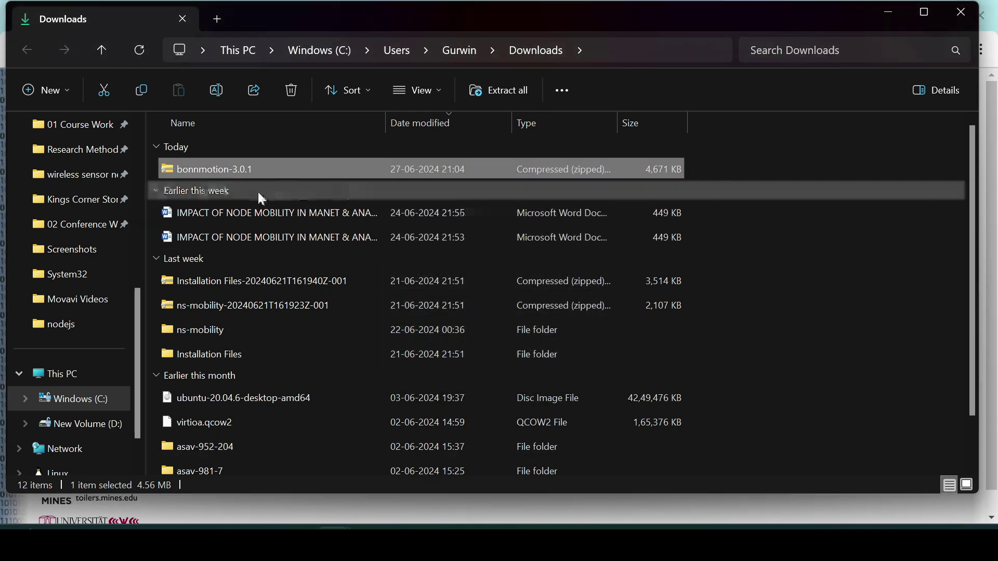
click(158, 147)
click(158, 147)
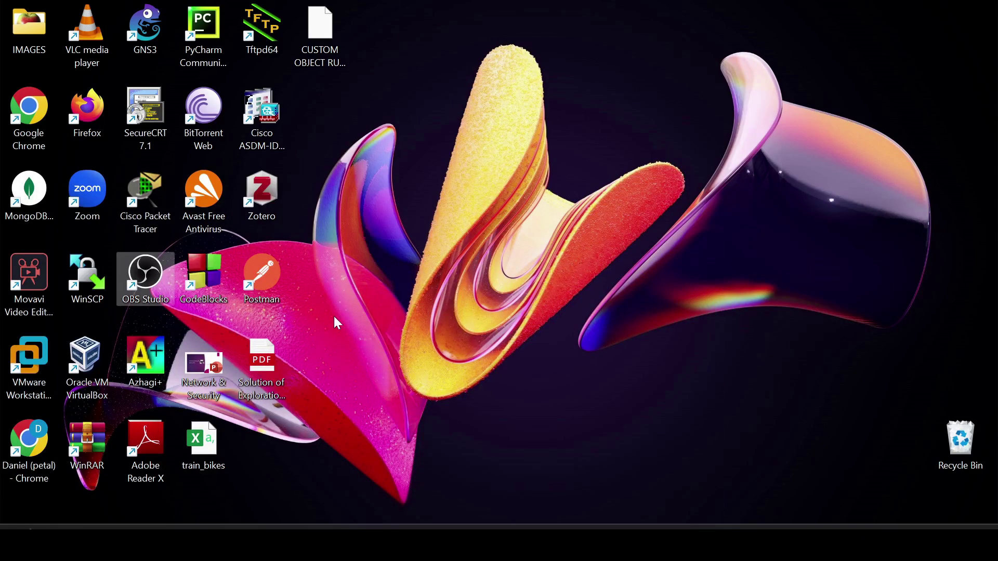
Step: Minimize to the desktop and launch WinSCP to get a new SFTP login dialog
mouse_move(609, 543)
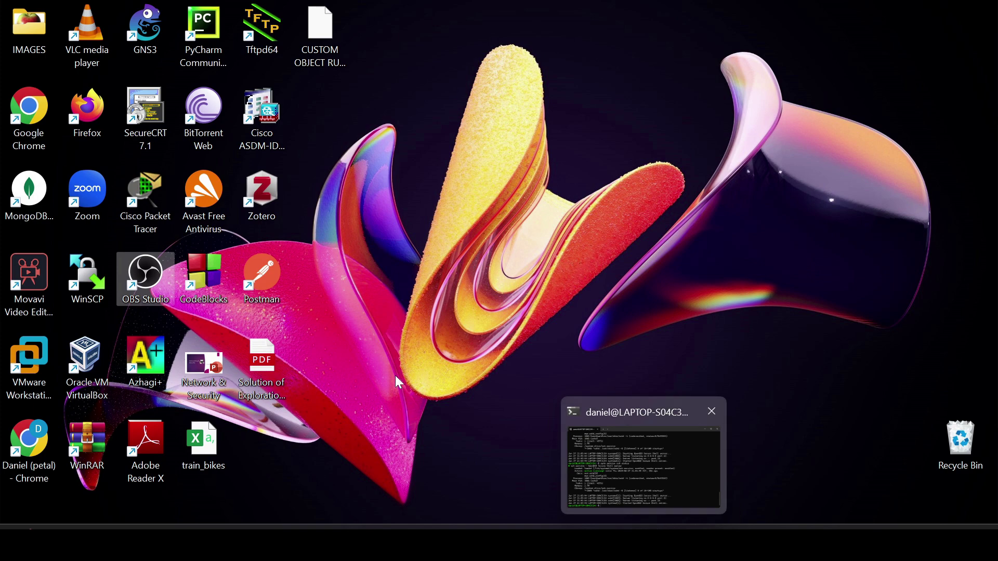
click(91, 286)
double_click(90, 286)
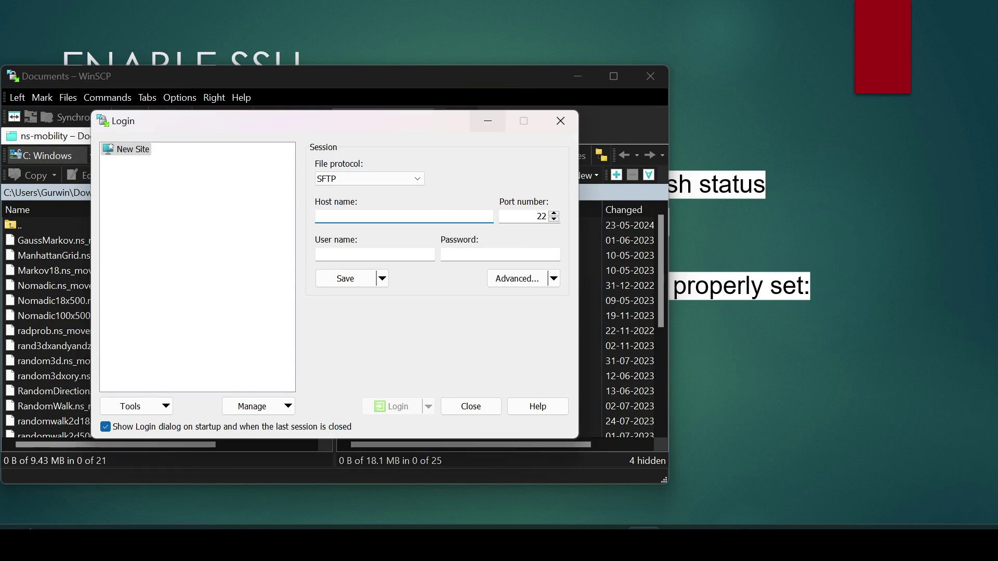
Step: Switch to the Ubuntu terminal and list its network addresses and routes with "ip addr" and "ip route"
mouse_move(609, 536)
click(613, 463)
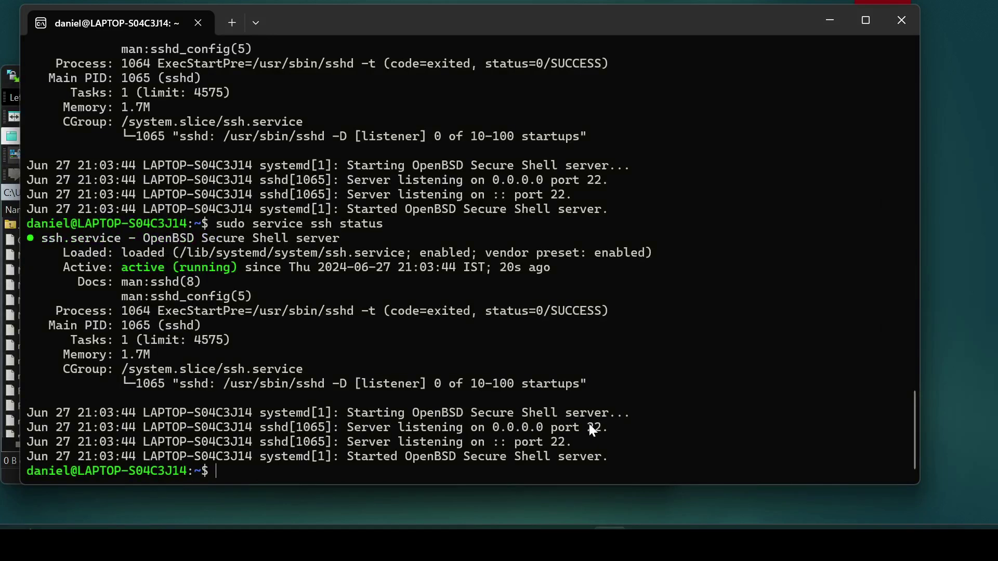
key(Return)
key(Return)
key(Return)
text(ip addr)
key(Return)
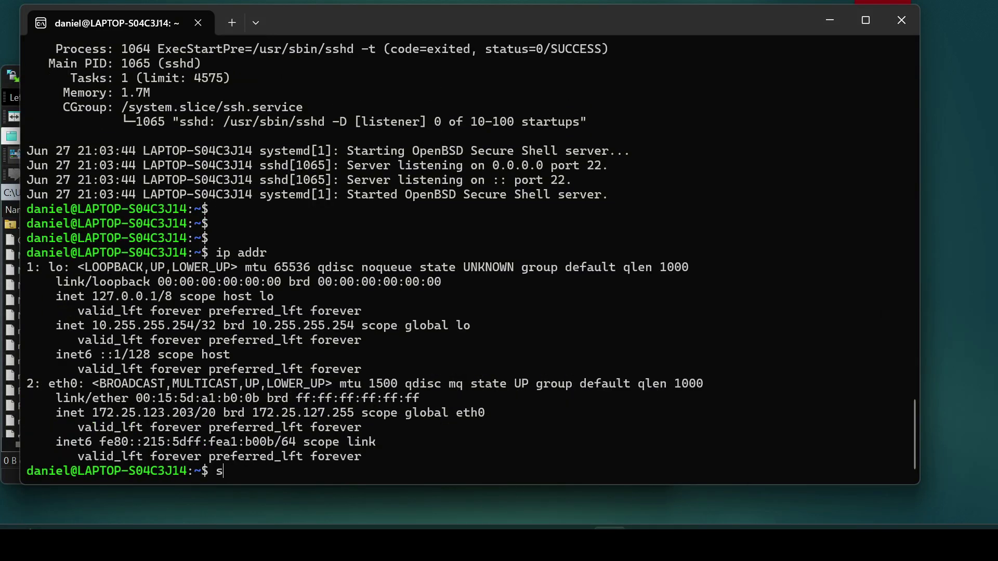
text(ip route)
key(Return)
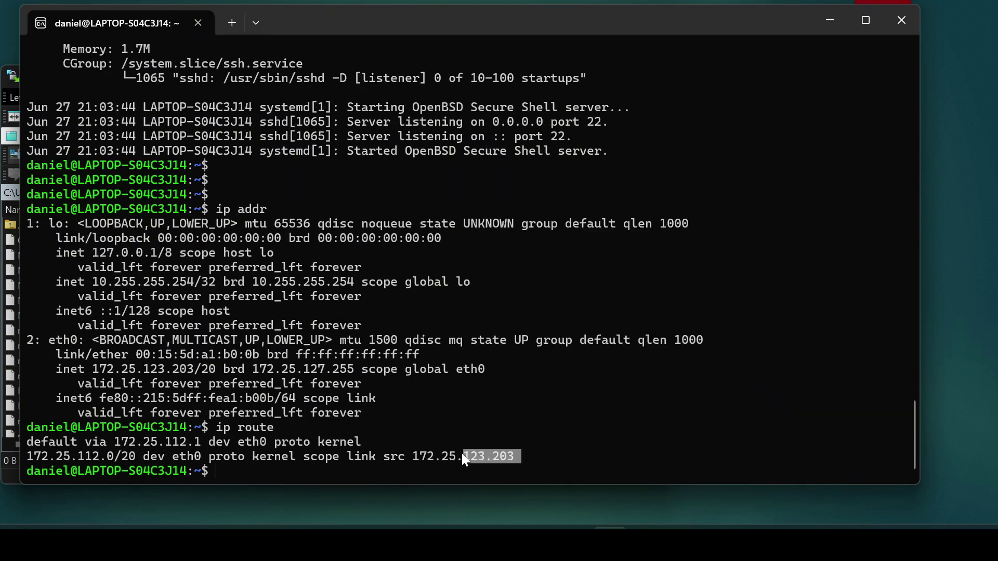
Step: Copy the source IP 172.25.123.203 from the route output and enter it as the host name in WinSCP
right_click(416, 456)
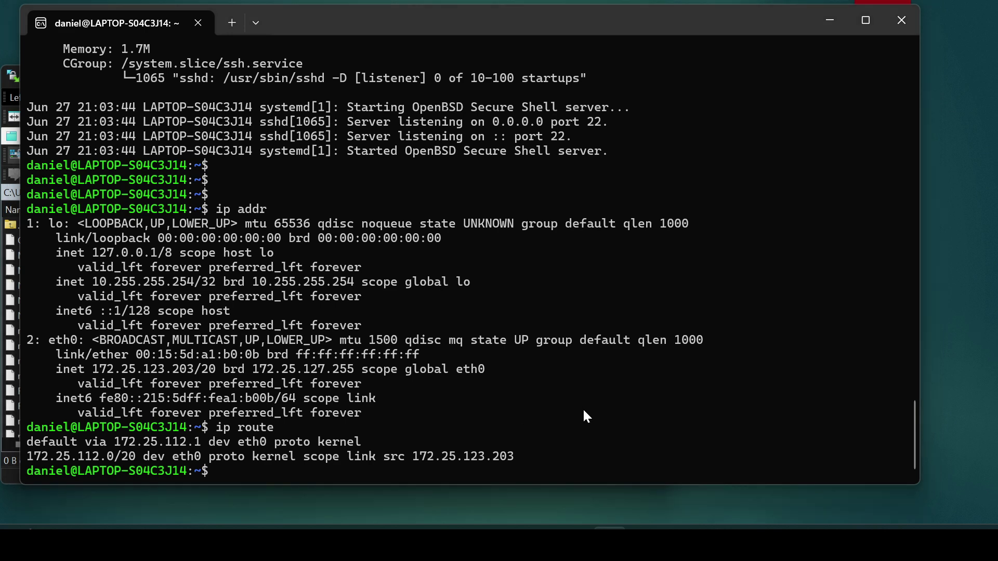
key(alt+Tab)
text(172.25.123.203)
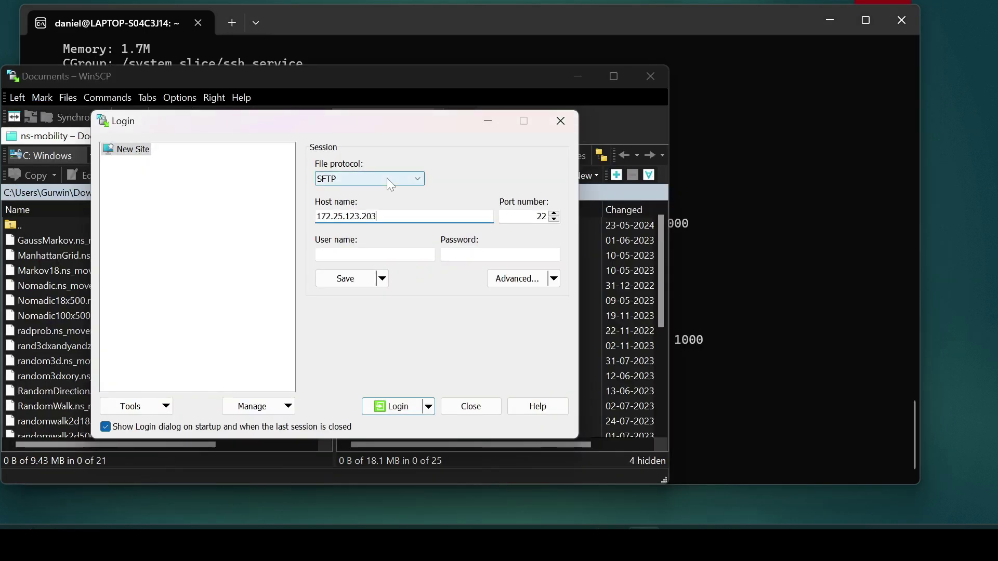
Step: Enter the Ubuntu account's user name and password and log in to the SFTP session on port 22
click(317, 254)
text(daniel)
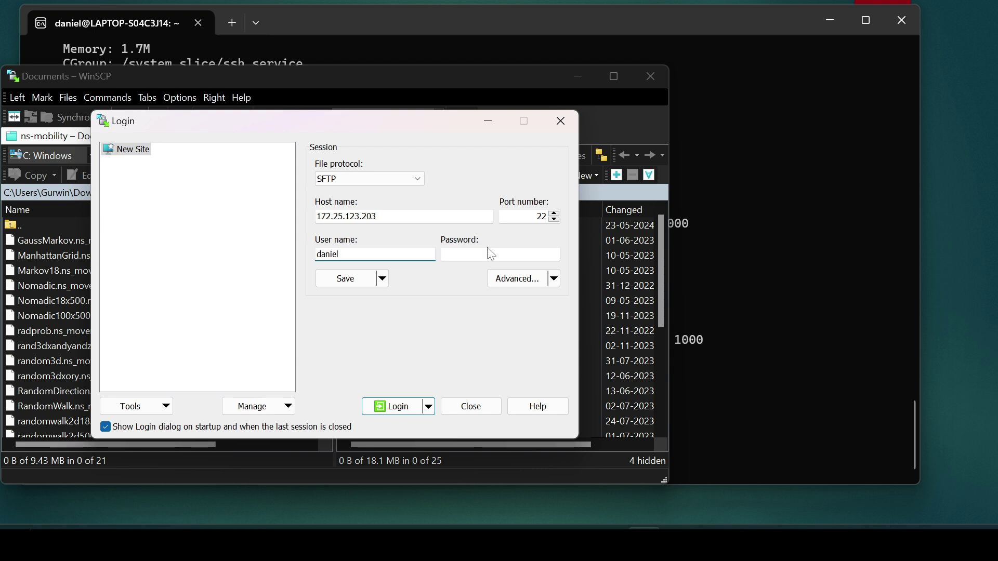
click(447, 254)
text(*****)
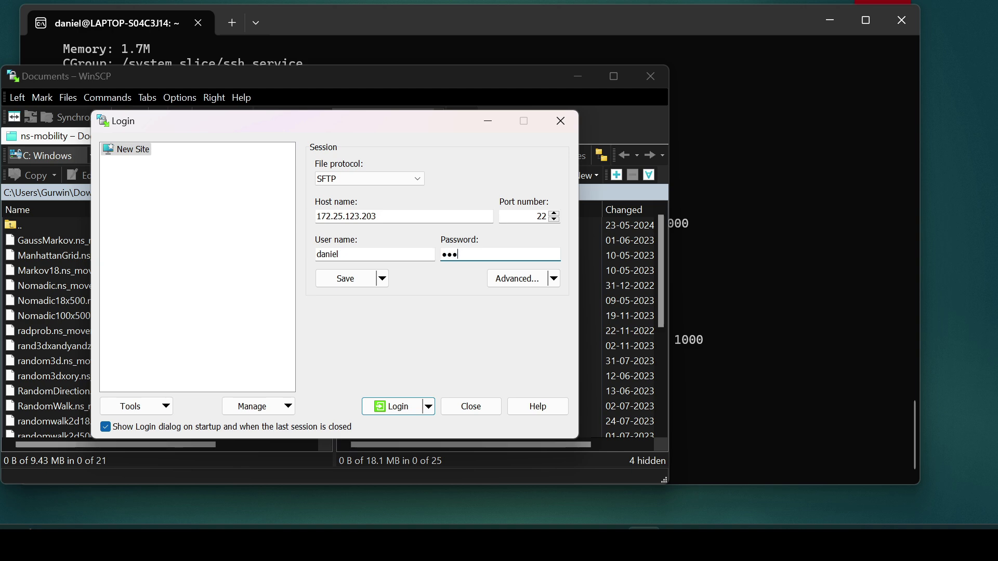
text(***)
key(Return)
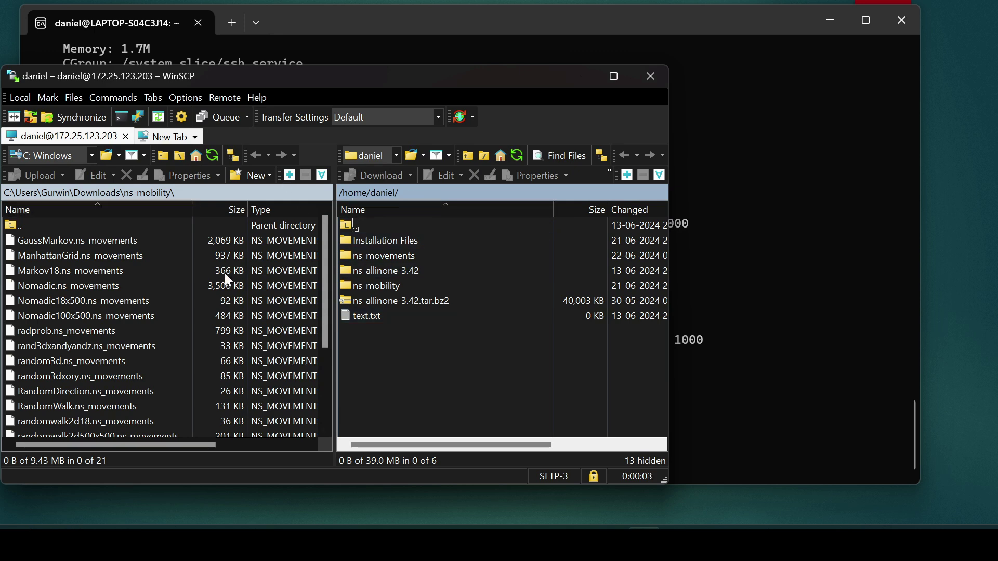
Step: Browse for the Windows Downloads folder and open it as the local directory in the WinSCP session
drag(491, 75, 679, 82)
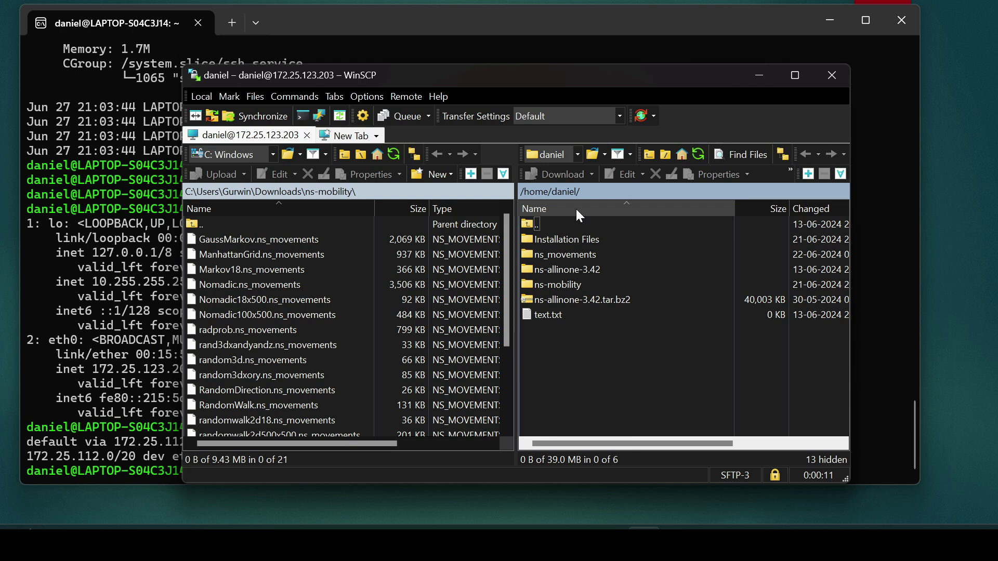
click(201, 219)
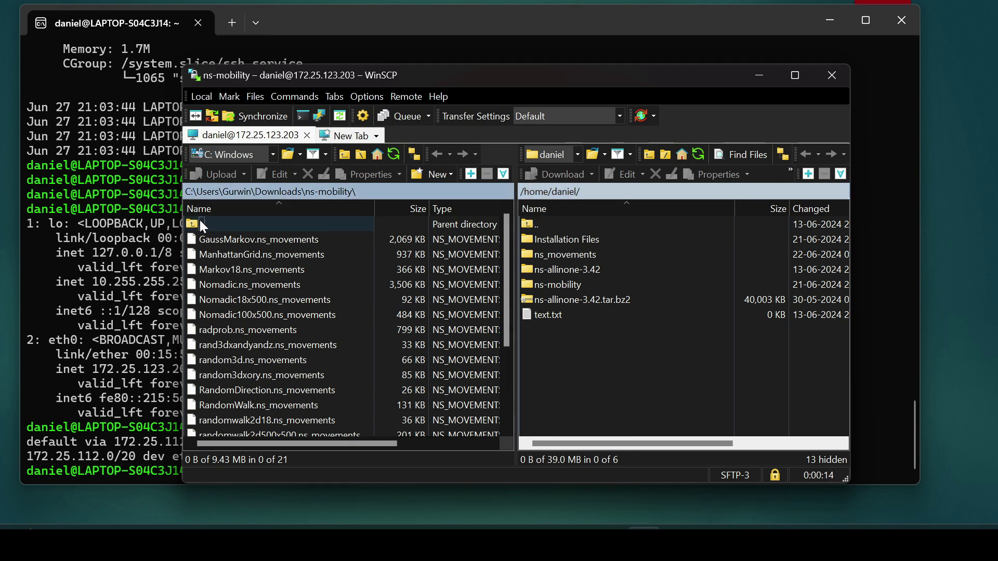
click(289, 153)
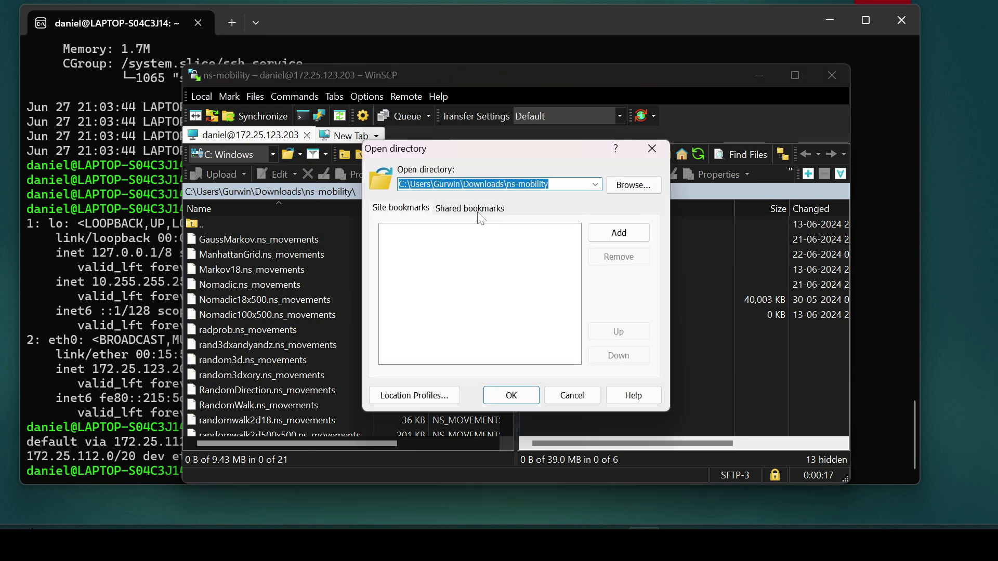
click(650, 189)
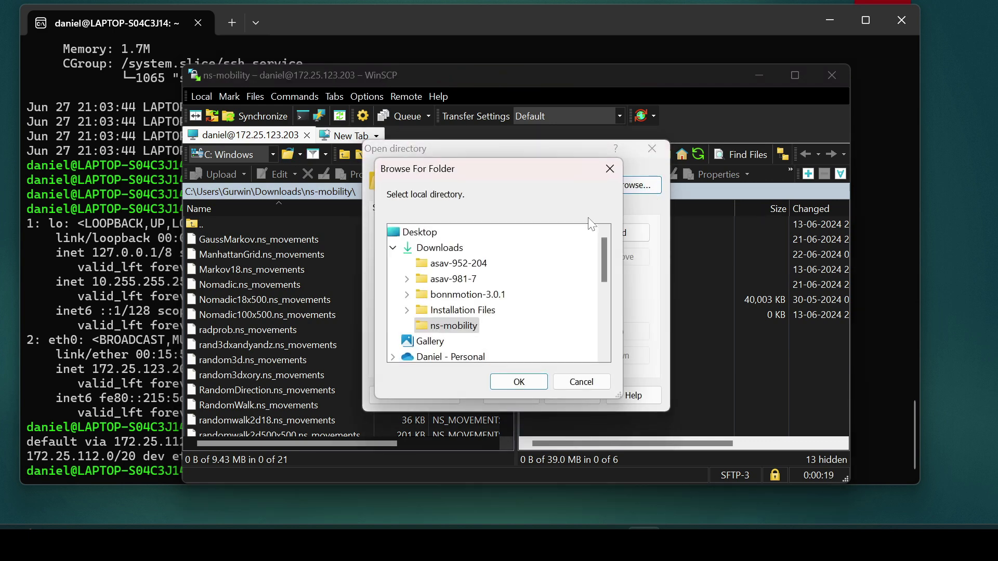
click(439, 248)
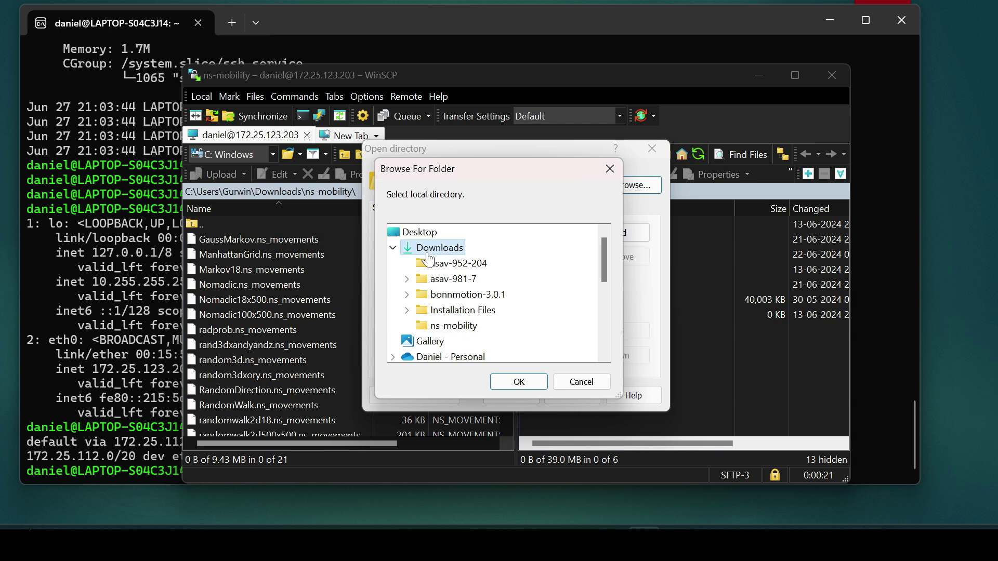
click(498, 295)
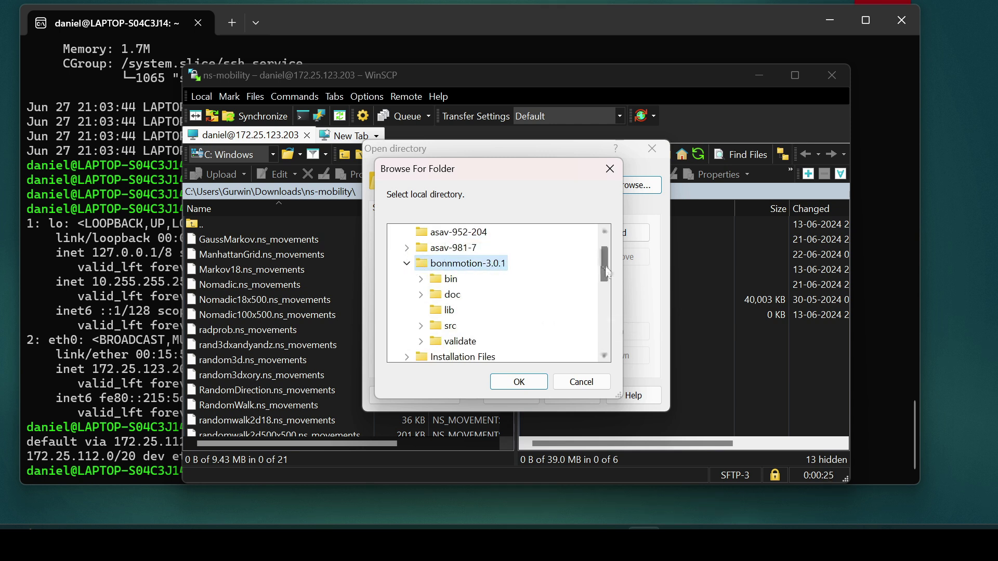
drag(604, 275, 601, 251)
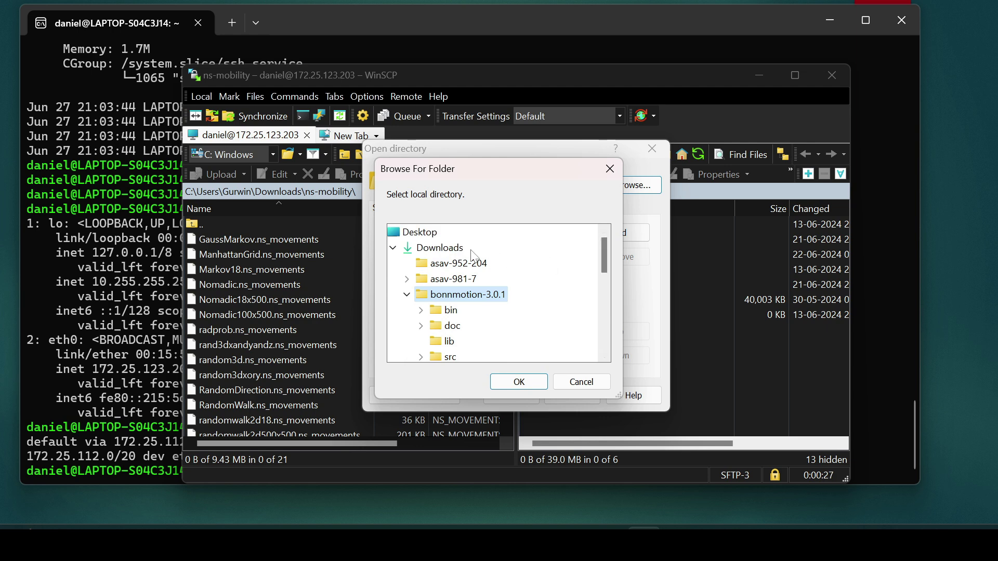
click(523, 381)
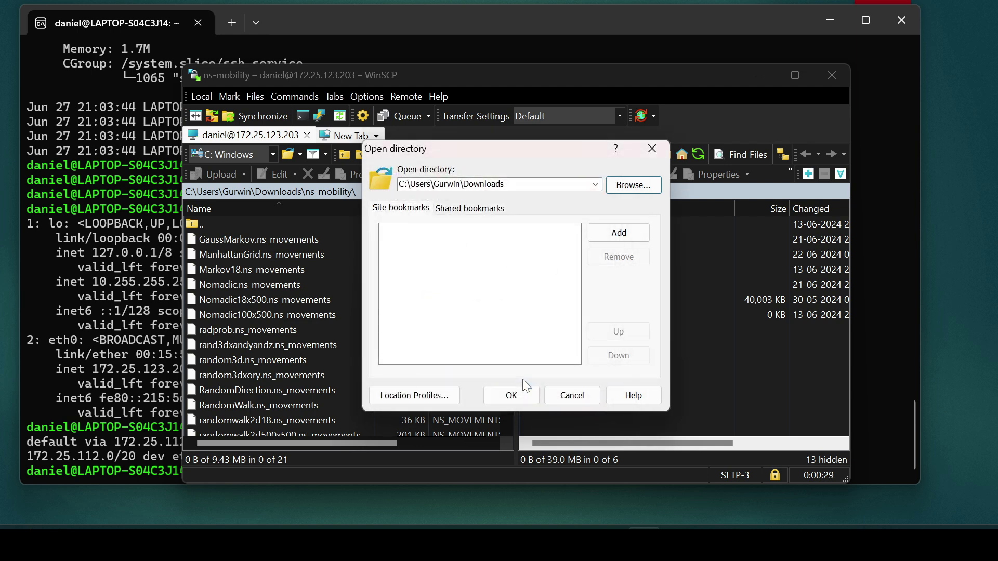
click(528, 401)
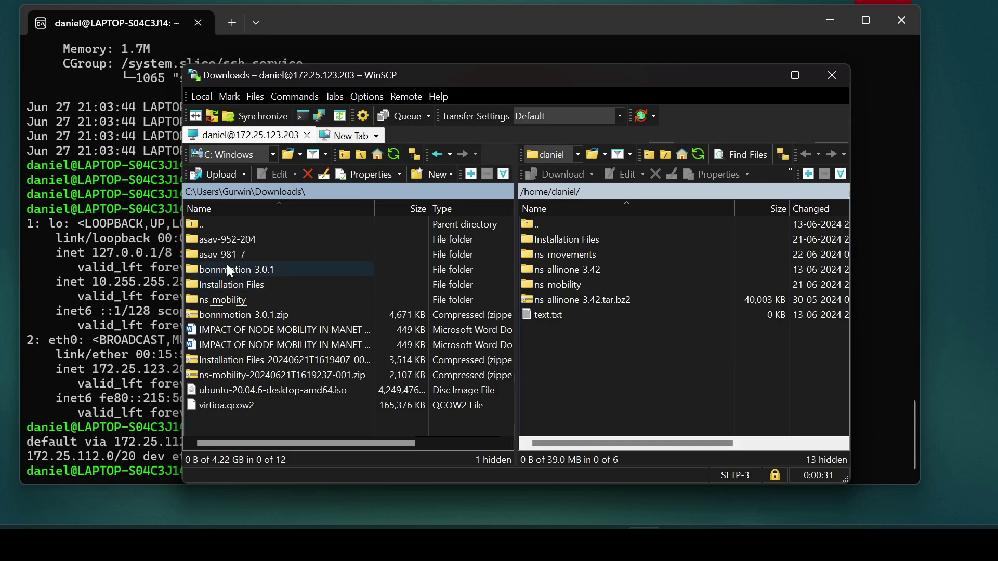
Step: Upload the bonnmotion-3.0.1 folder from the local Downloads directory to the Ubuntu user's home directory
click(243, 270)
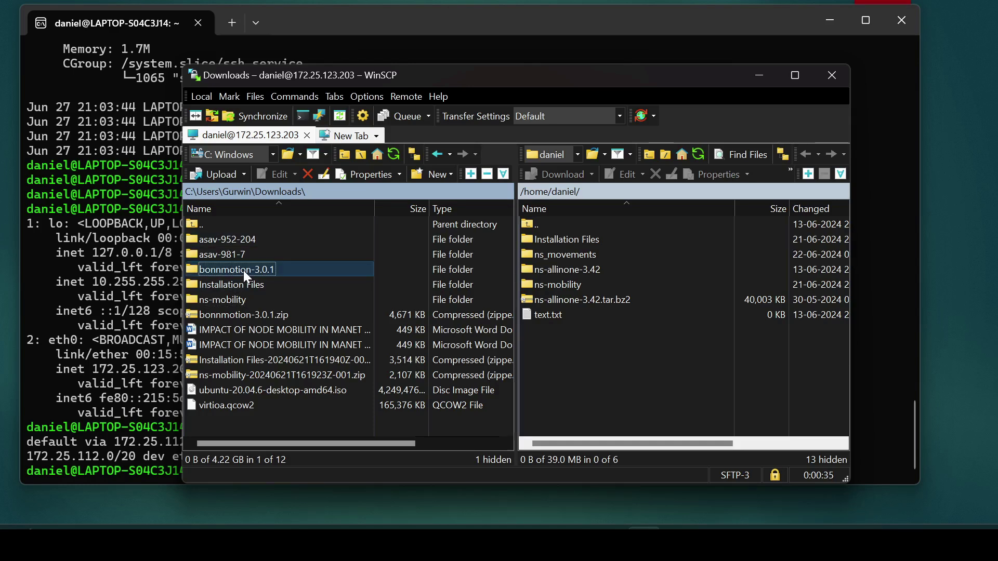
drag(244, 270, 629, 338)
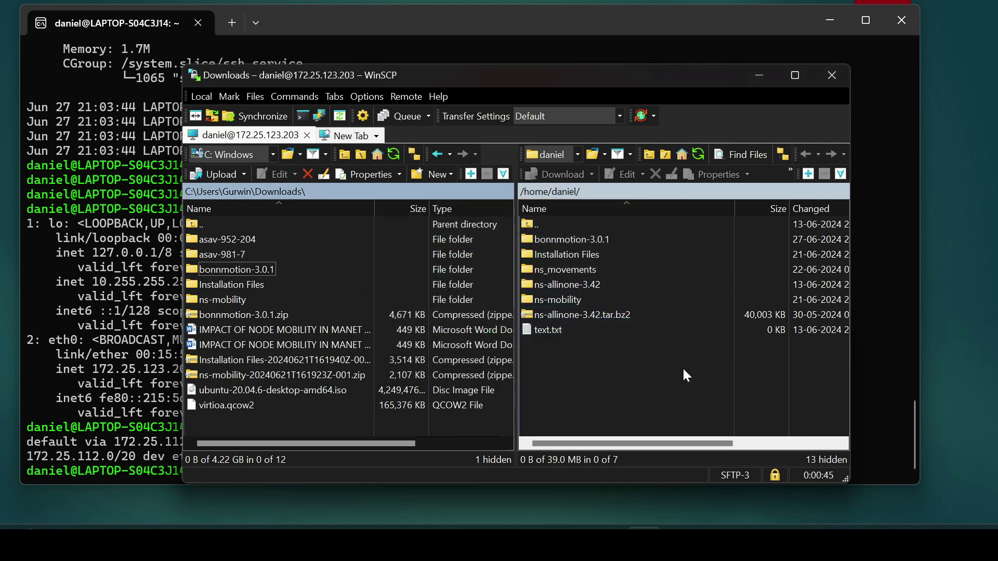
Step: Switch to the Ubuntu terminal and list the home directory with "ls" to check for the transferred bonnmotion-3.0.1 folder
key(alt+Tab)
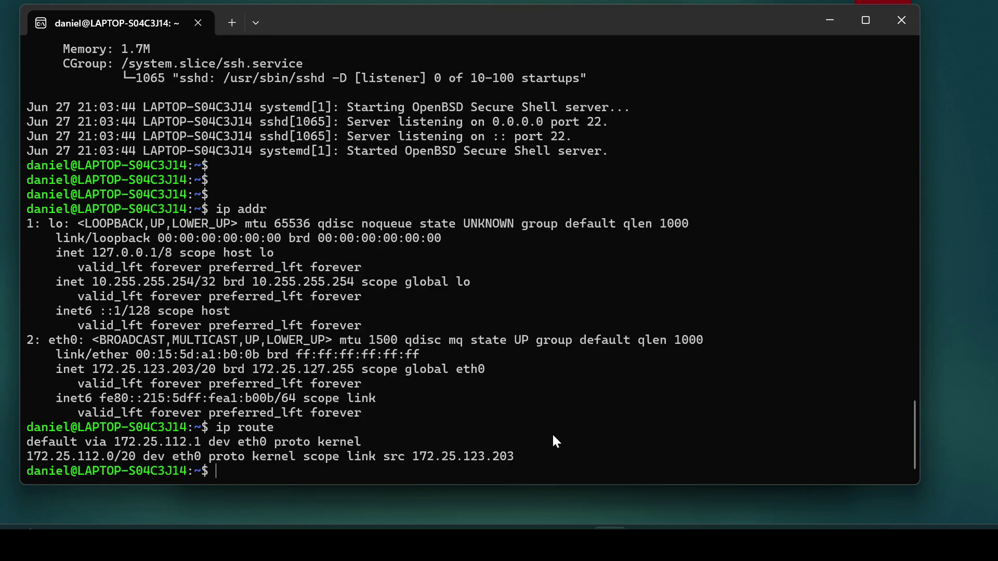
text(ls)
key(Return)
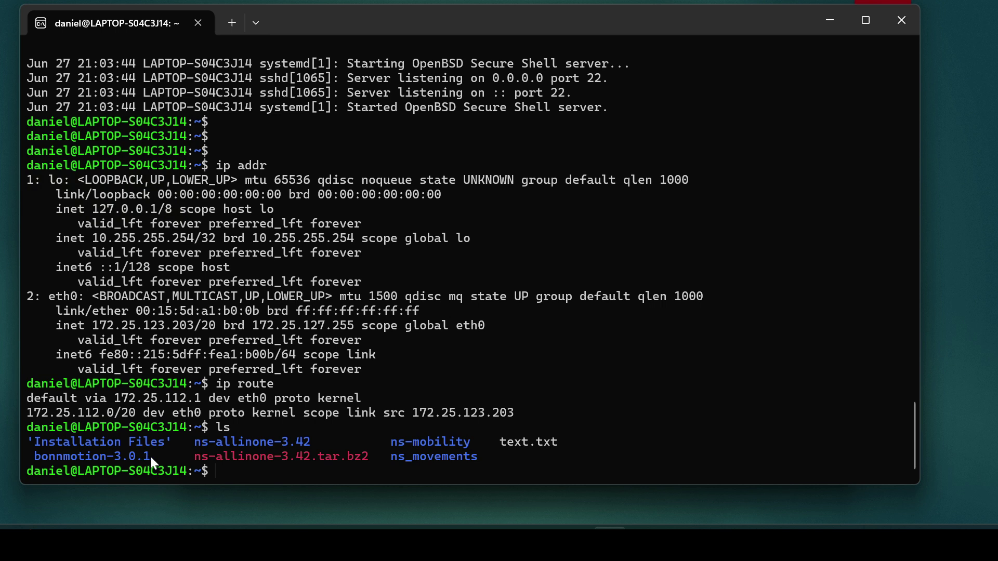
click(229, 471)
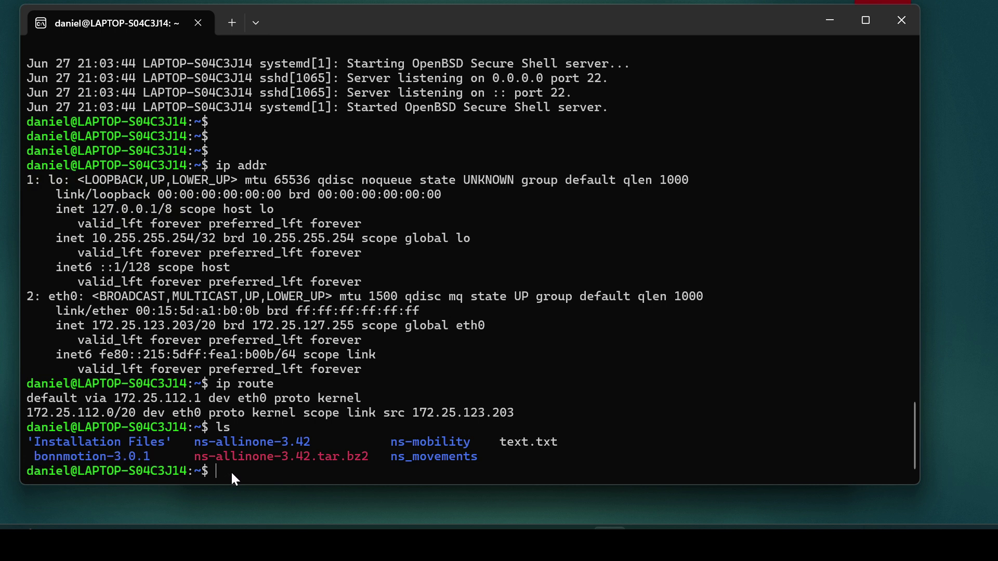